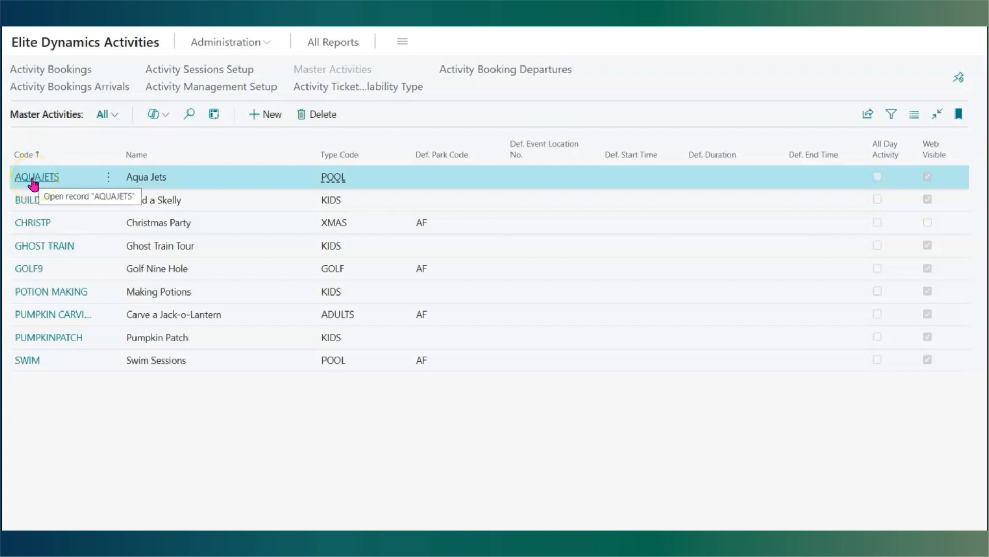
# - Open the Aqua Jets activity card and review its general fields such as Purchase Window and Ticket Type Ratio
pyautogui.click(33, 178)
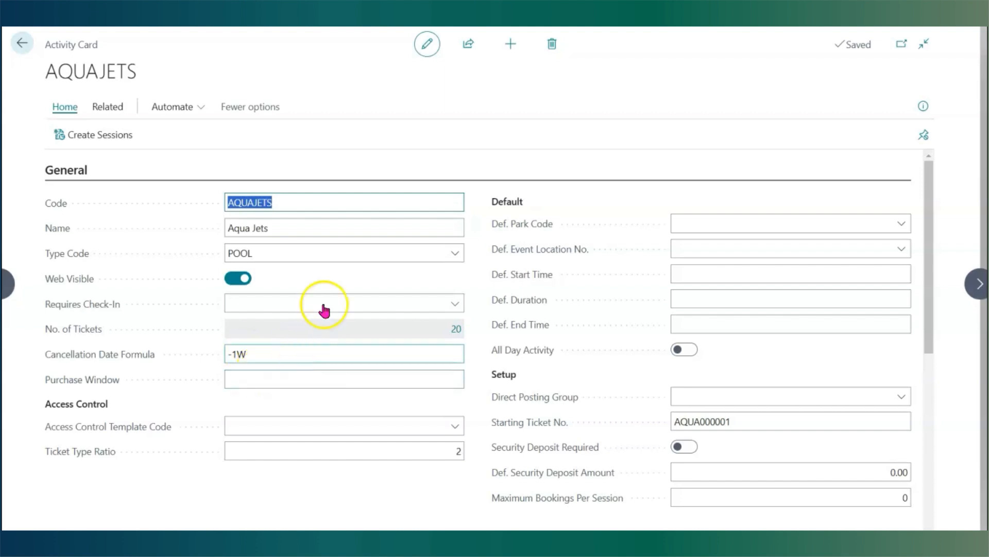
pyautogui.click(266, 386)
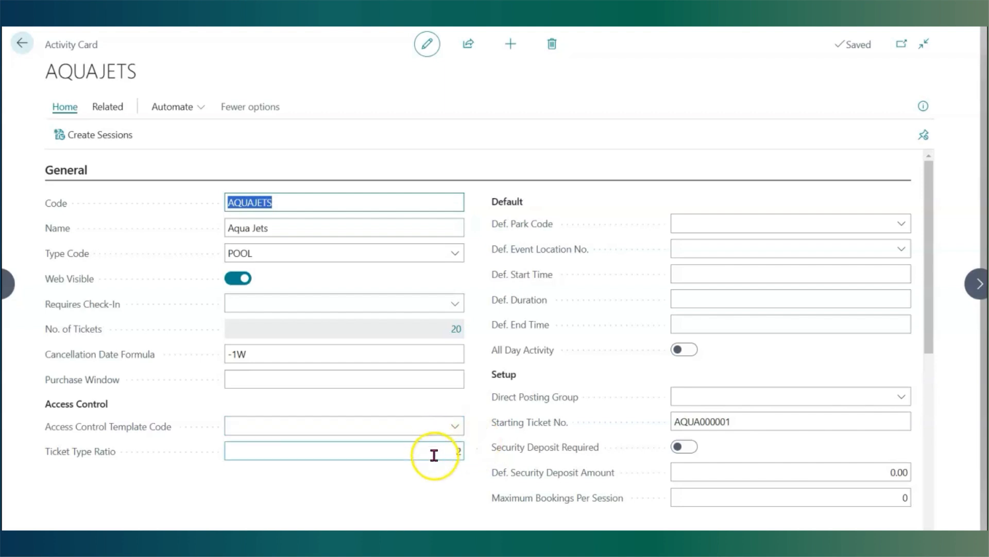
pyautogui.click(92, 459)
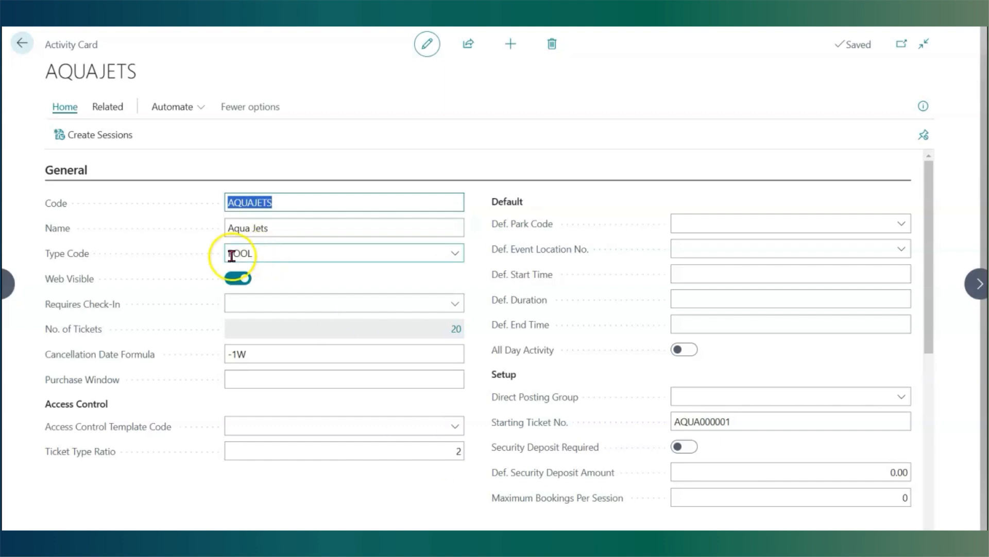
pyautogui.click(21, 43)
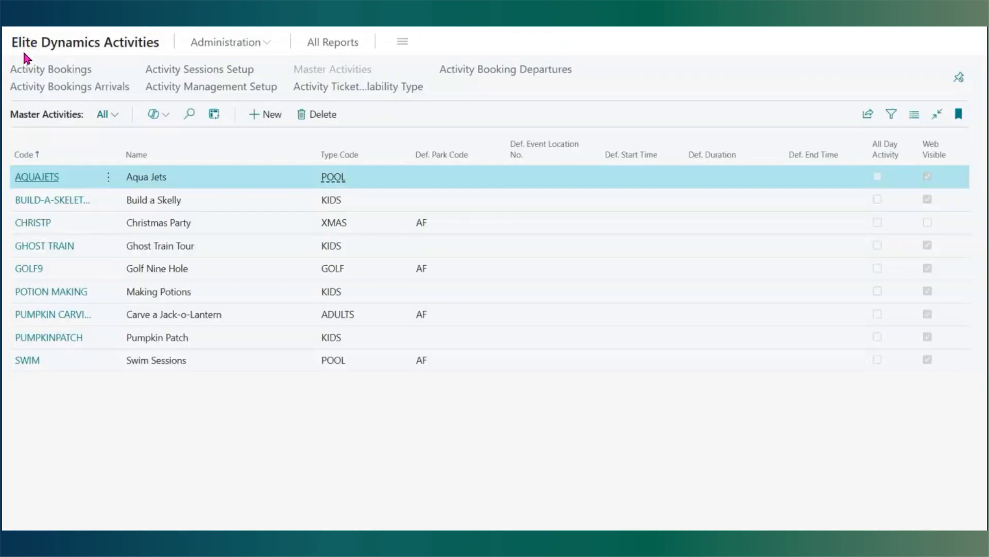
# - Open the Build a Skelly activity and review its ticket setup lines, including the Type options on the Owner line
pyautogui.click(41, 200)
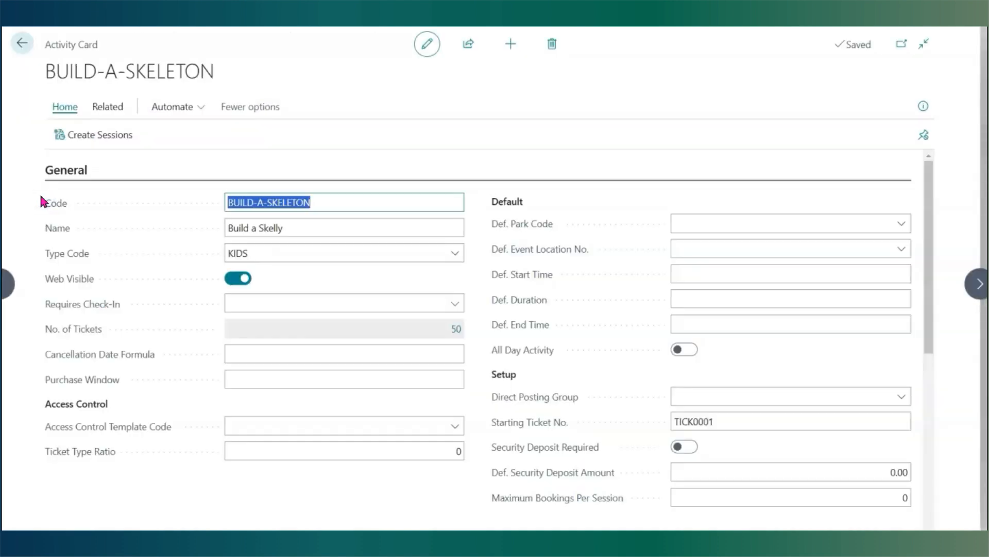
pyautogui.scroll(-3, 326, 335)
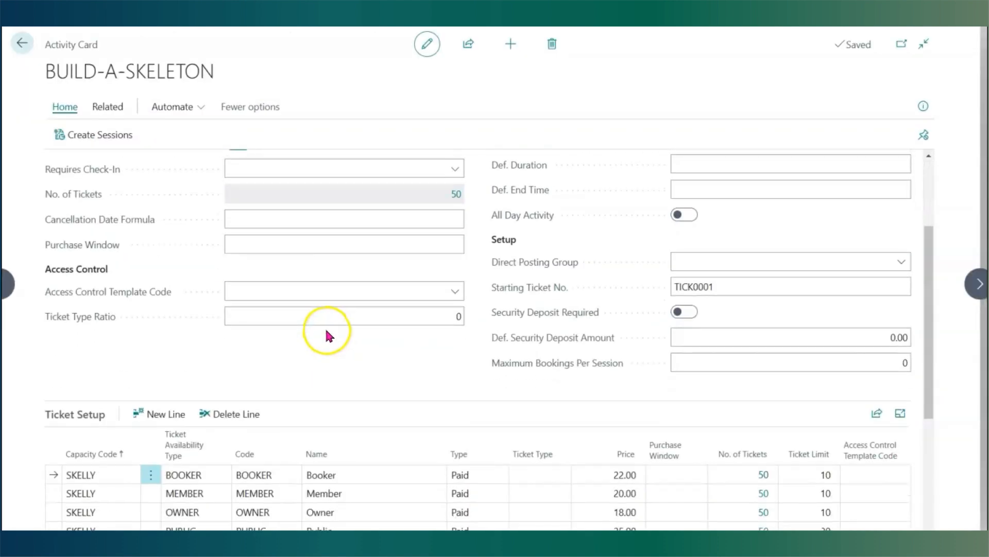
pyautogui.scroll(-2, 327, 334)
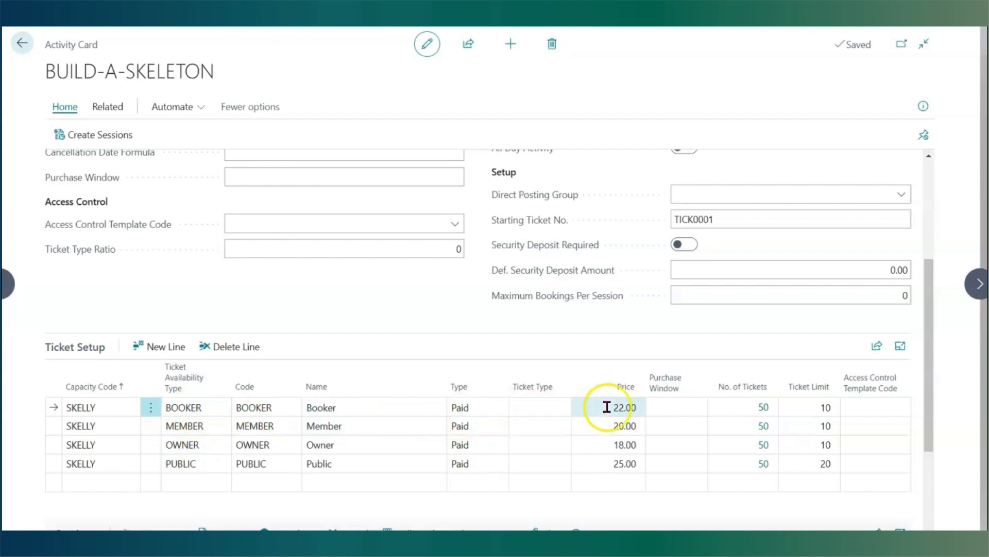
pyautogui.click(458, 446)
pyautogui.click(467, 454)
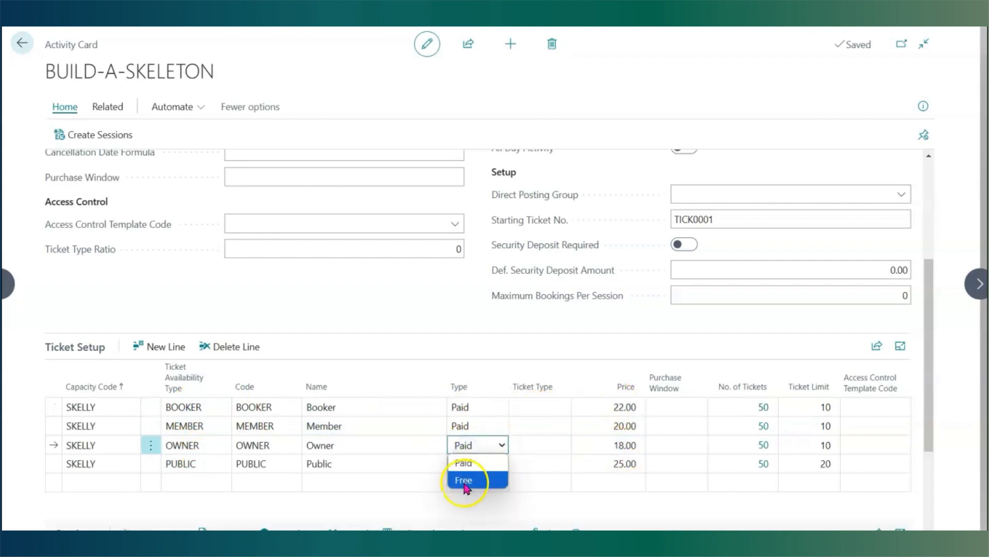
pyautogui.click(425, 340)
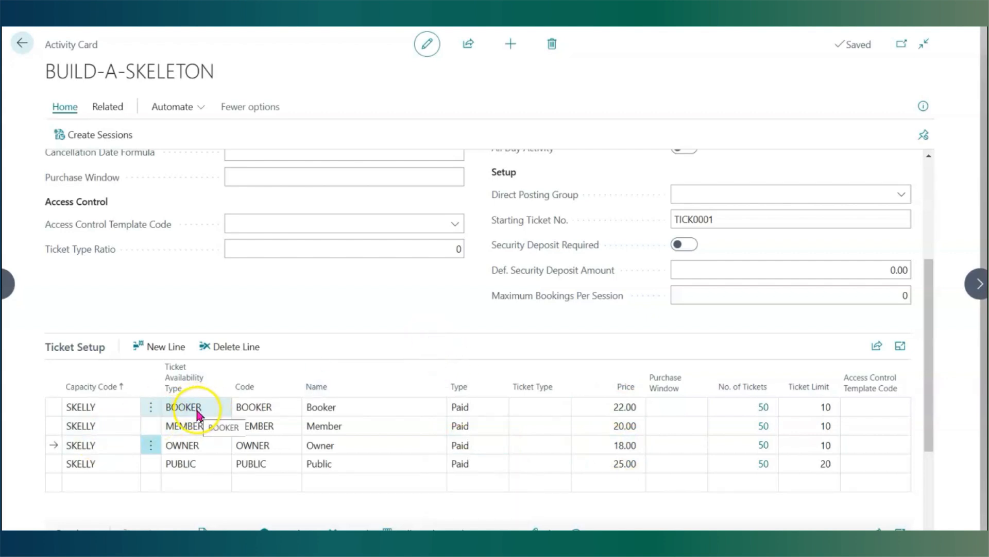
pyautogui.click(22, 43)
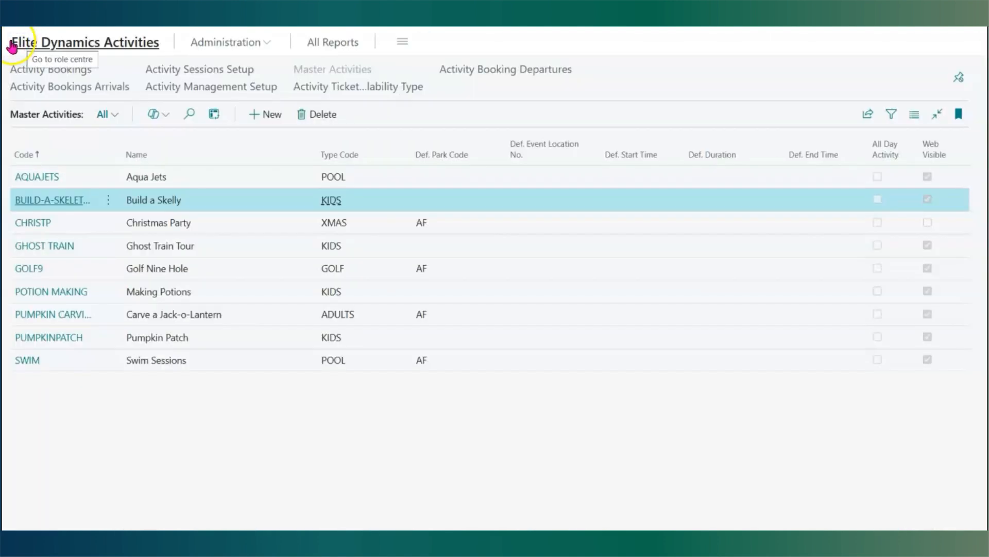
# - Open the Christmas Party activity and review its ticket setup lines alongside the Ticket Capacity factbox
pyautogui.click(32, 224)
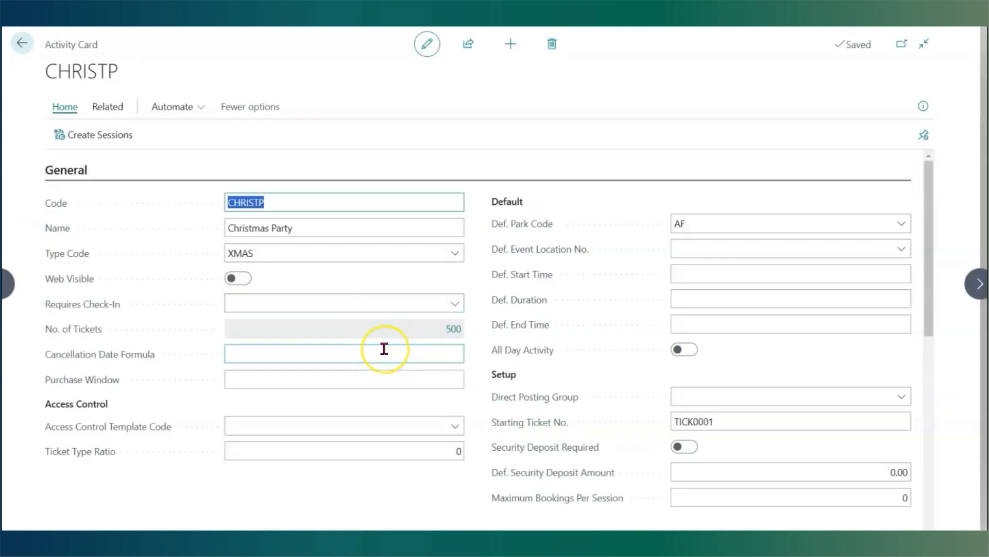
pyautogui.scroll(-3, 384, 348)
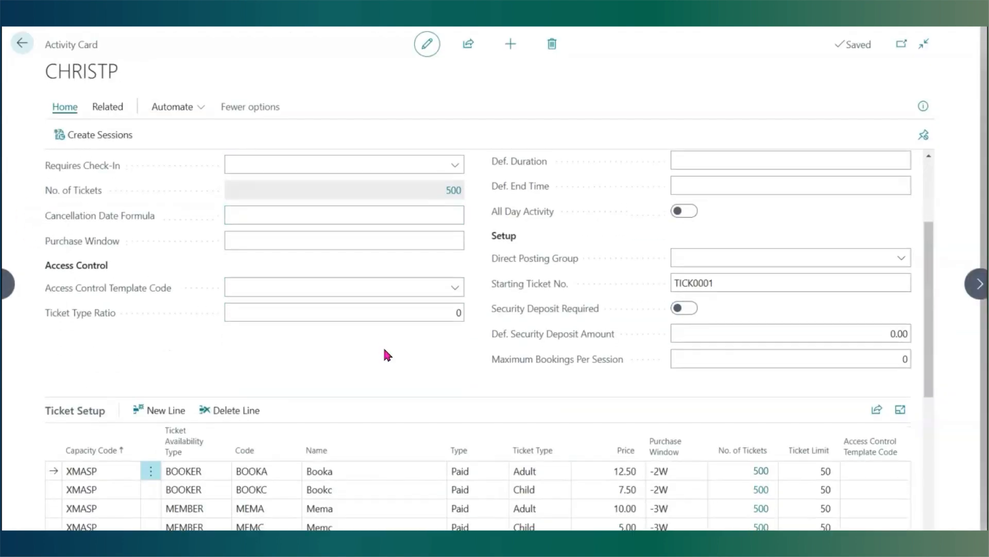
pyautogui.scroll(-1, 387, 355)
pyautogui.scroll(-3, 207, 461)
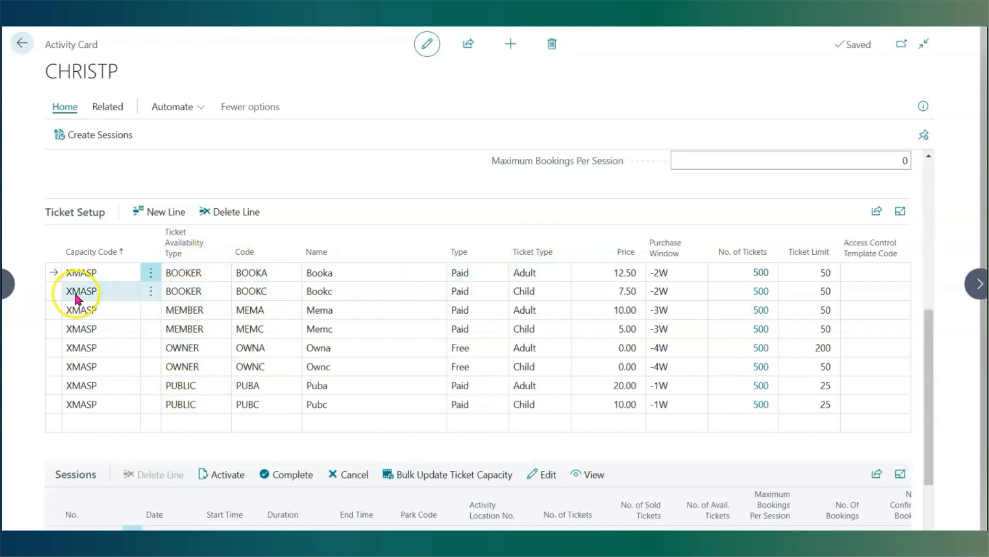
pyautogui.click(922, 106)
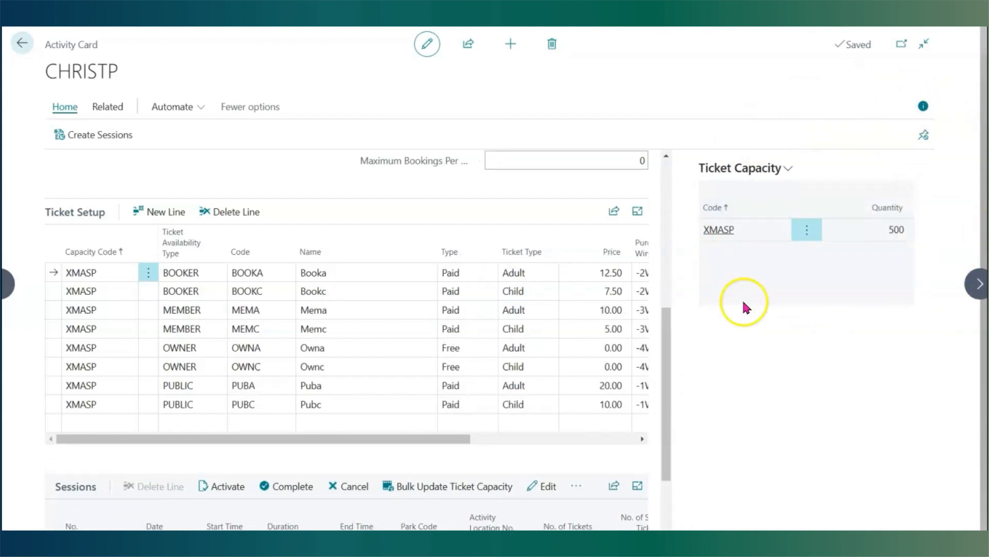
pyautogui.click(923, 105)
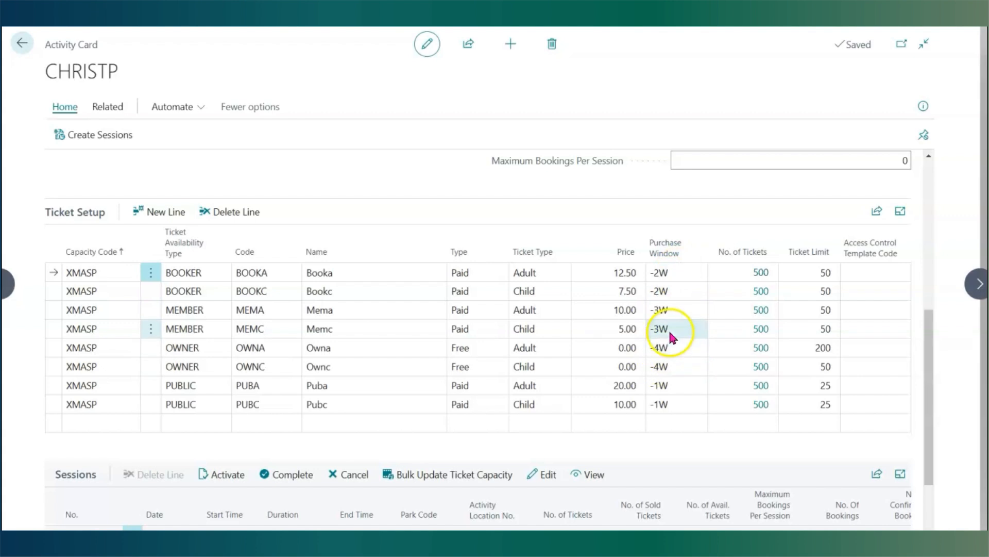
# - Review the Christmas Party Purchase Window field and ticket limits against the ticket capacity, returning to the activity list
pyautogui.scroll(2, 285, 268)
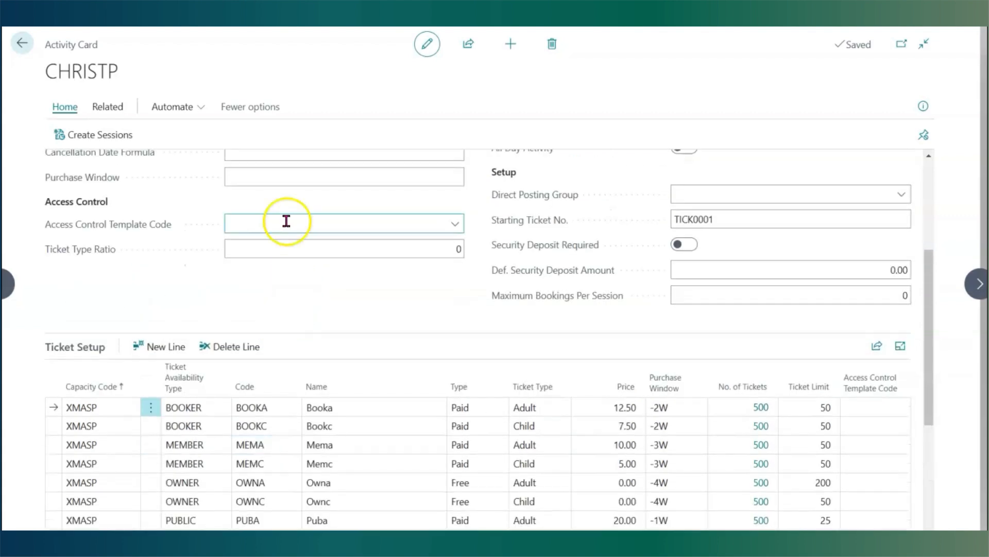
pyautogui.scroll(1, 200, 243)
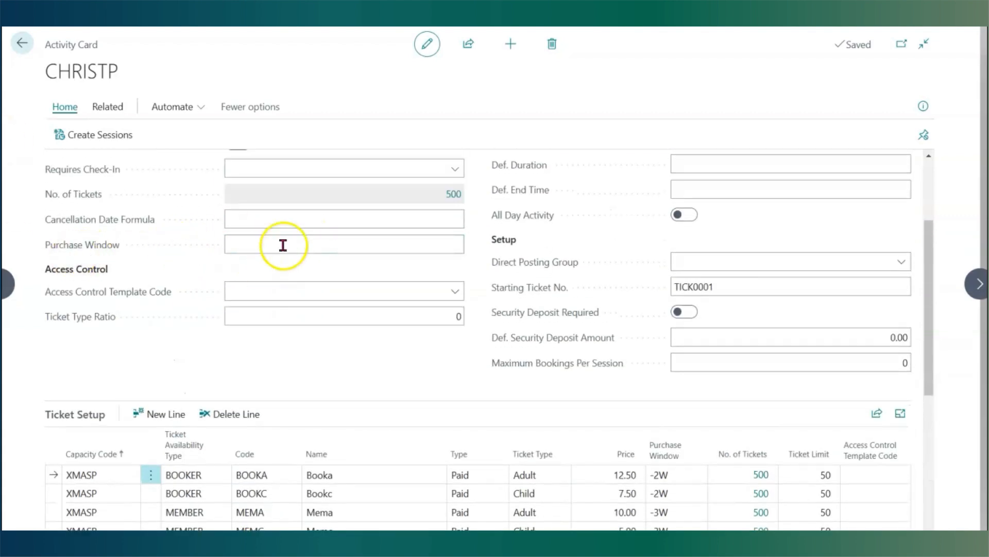
pyautogui.click(326, 244)
pyautogui.scroll(-2, 318, 285)
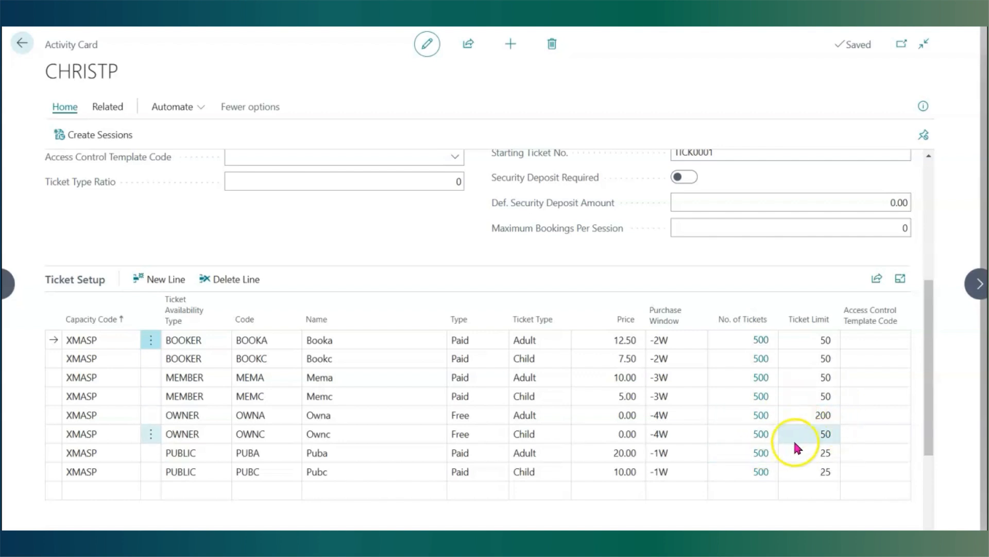
pyautogui.click(923, 105)
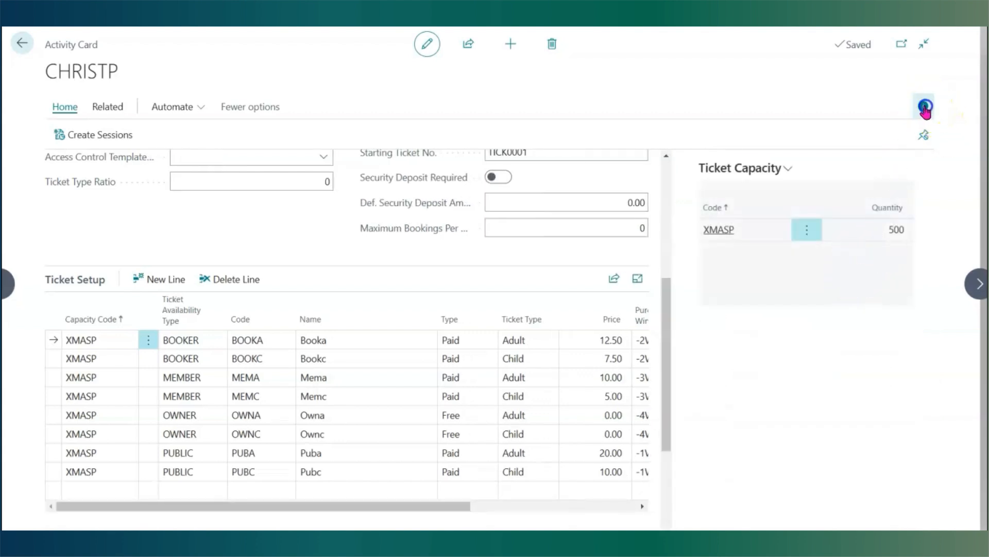
pyautogui.click(922, 106)
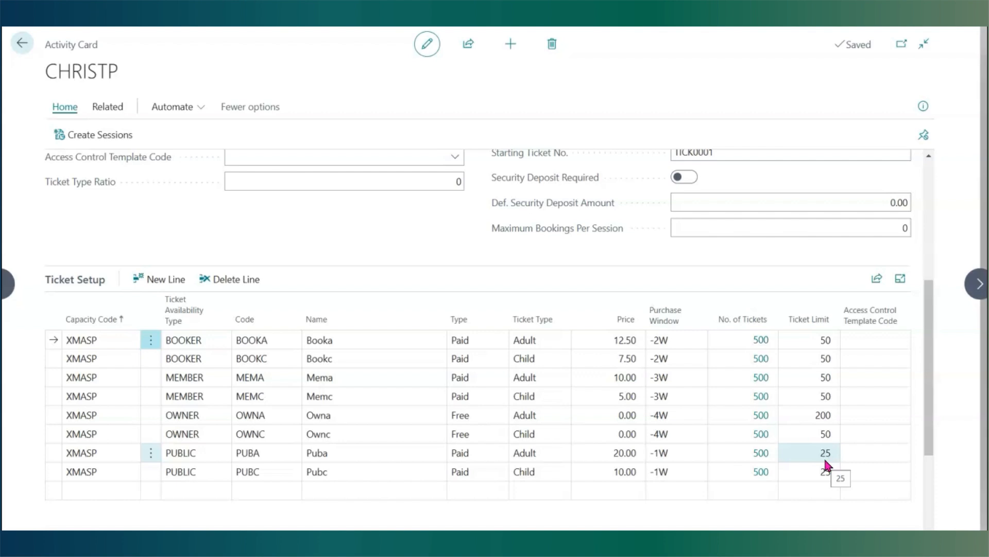
pyautogui.click(21, 46)
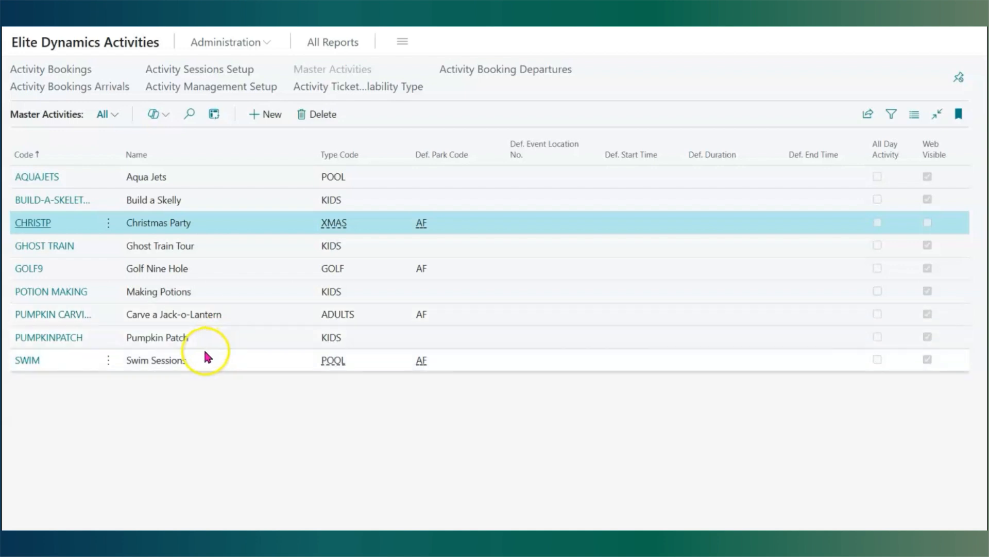
# - Open the Golf Nine Hole activity and check its Maximum Bookings Per Session, ticket capacity and ticket setup lines
pyautogui.click(33, 273)
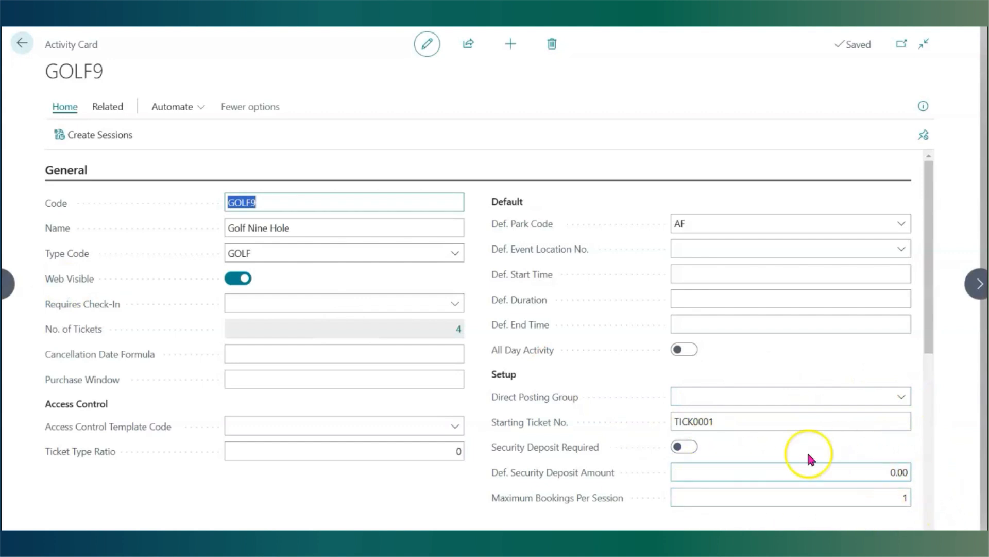
pyautogui.moveTo(522, 506)
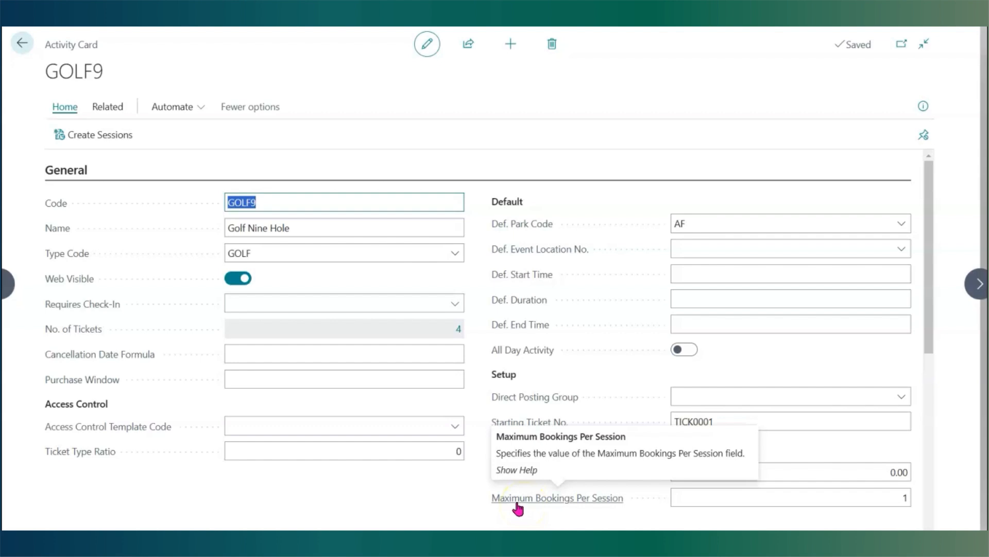
pyautogui.click(923, 105)
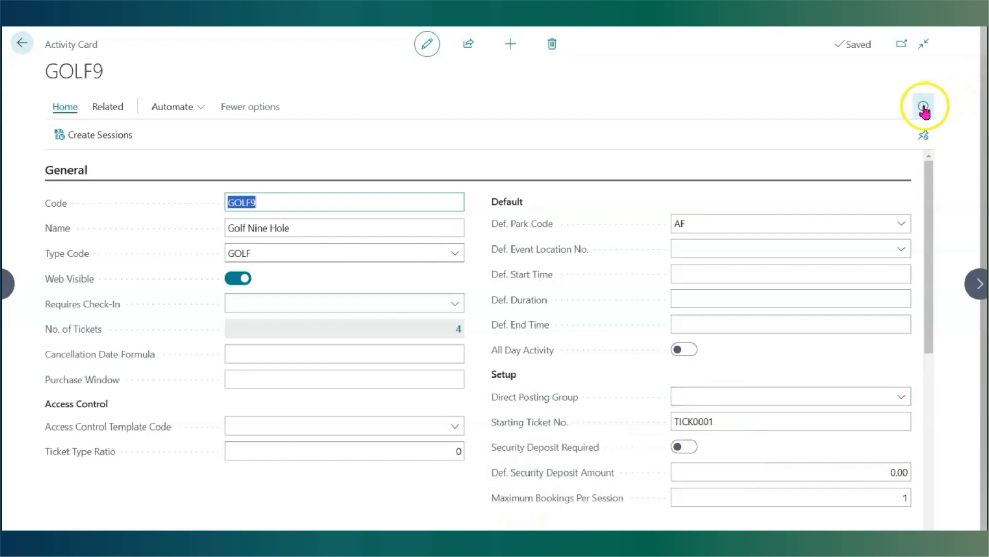
pyautogui.click(657, 126)
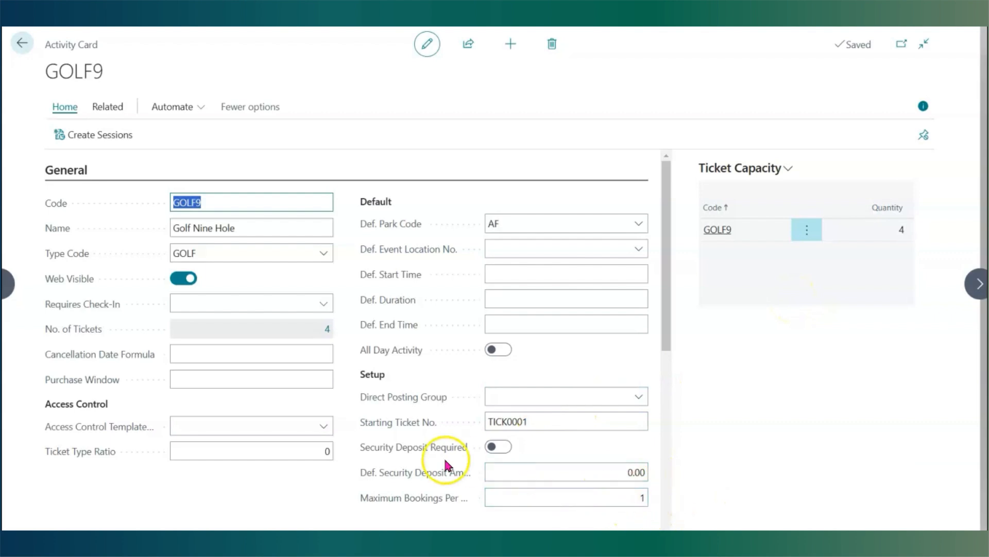
pyautogui.scroll(-8, 444, 456)
pyautogui.scroll(-3, 394, 460)
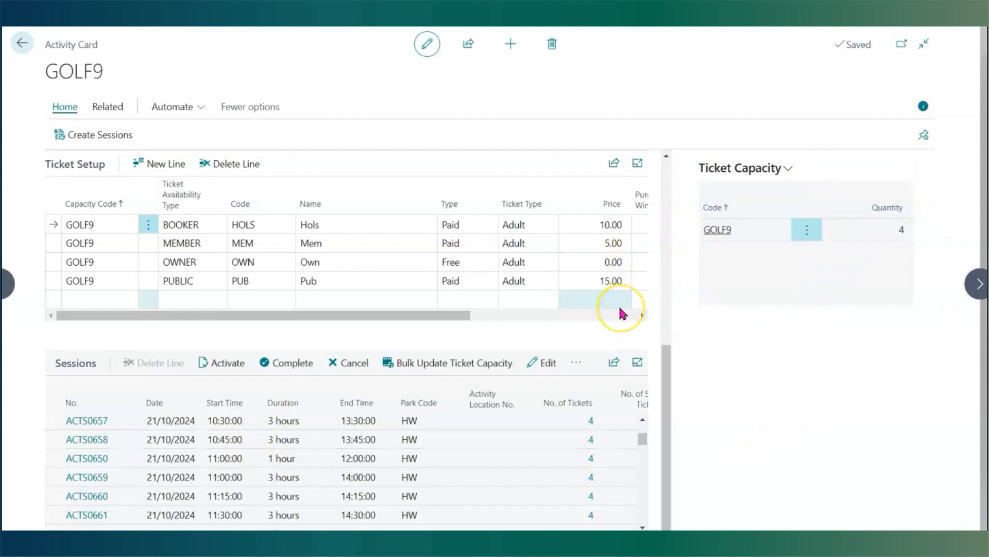
pyautogui.click(924, 106)
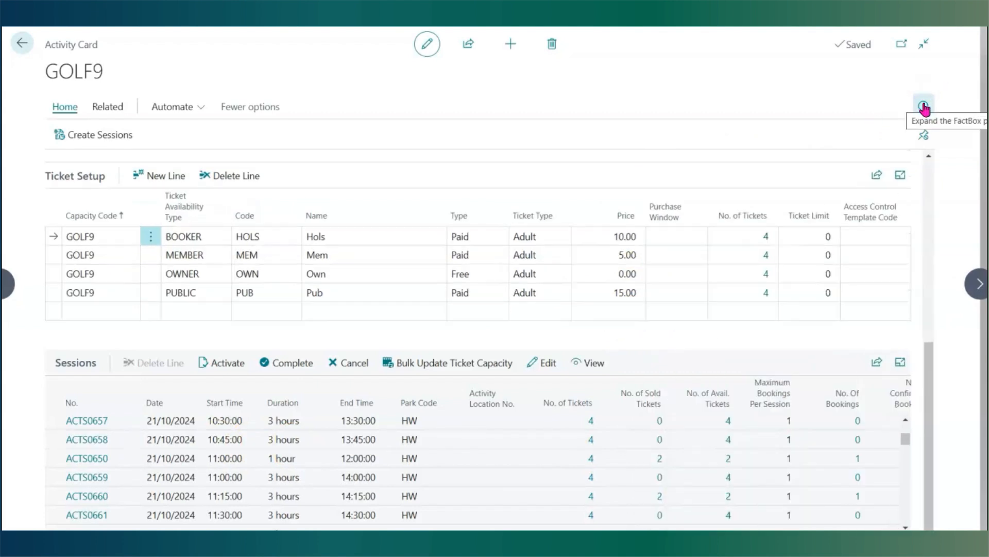
# - Examine the Golf Nine Hole sessions' ticket, sold, available and bookings-per-session columns and return to the activity list
pyautogui.click(767, 443)
pyautogui.click(745, 426)
pyautogui.click(698, 442)
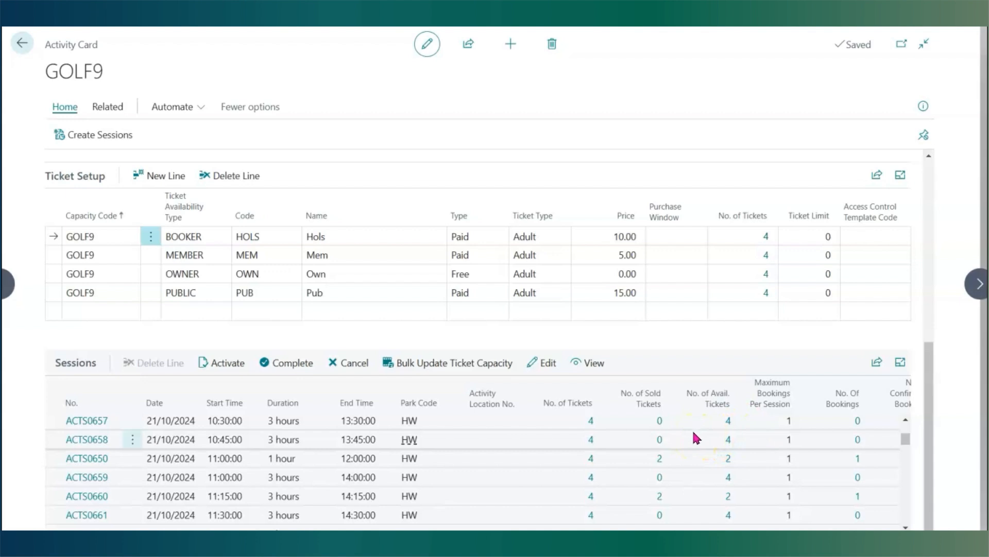
pyautogui.click(696, 453)
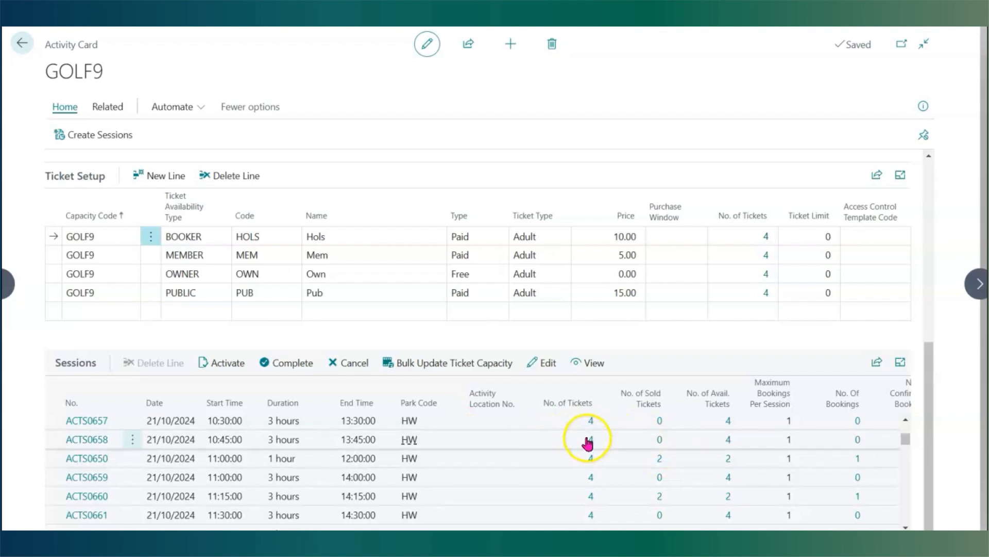
pyautogui.click(799, 371)
pyautogui.click(760, 438)
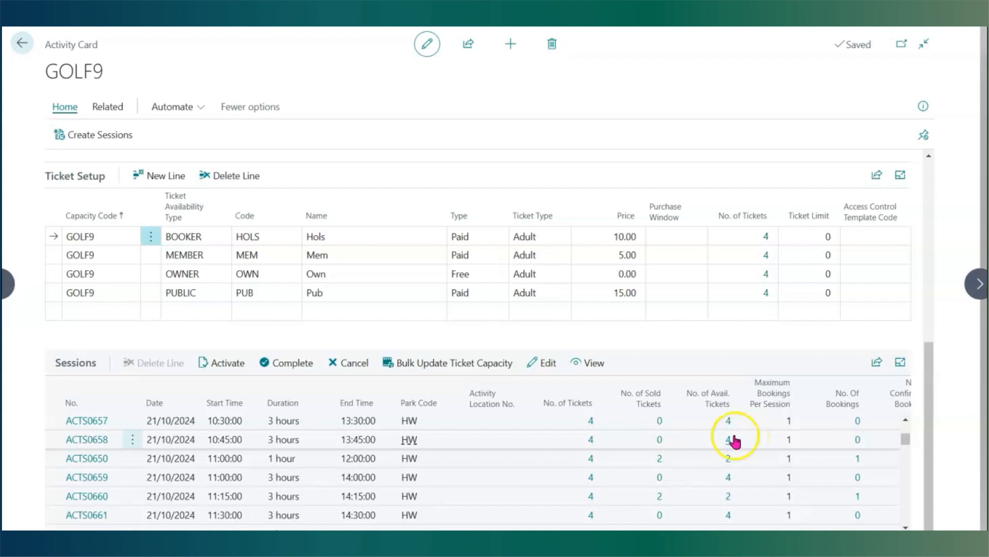
pyautogui.click(21, 43)
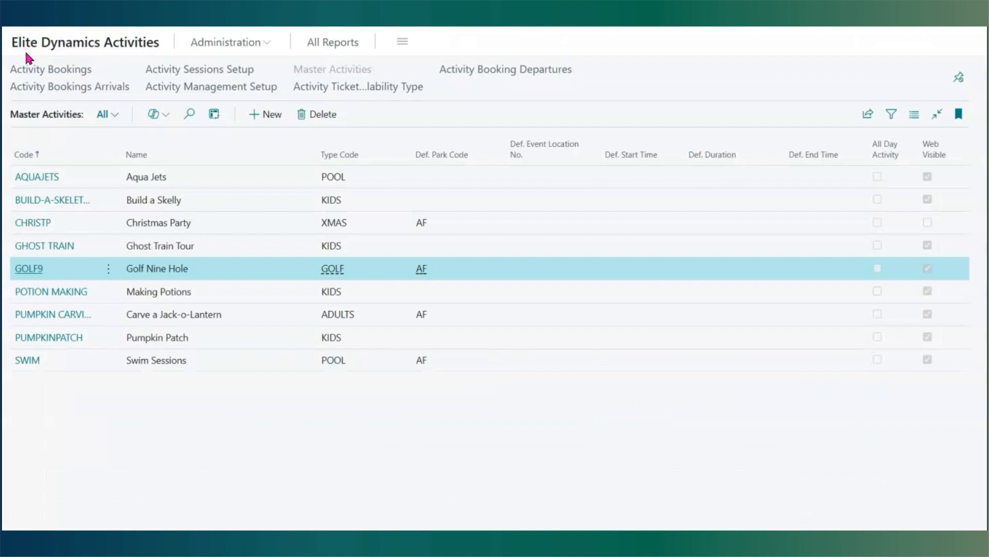
# - Open the Ghost Train activity, start creating sessions, and set the recurring pattern to Daily
pyautogui.click(44, 246)
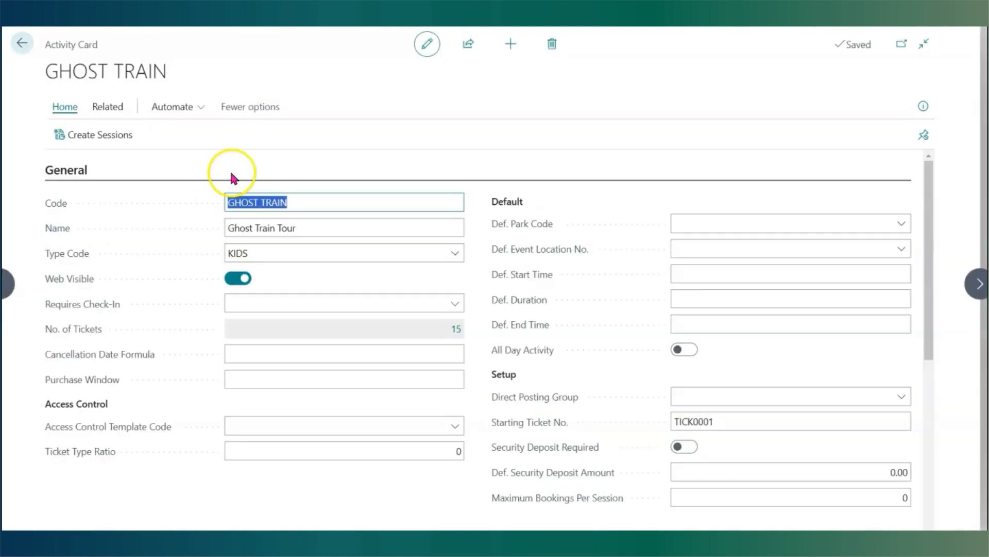
pyautogui.click(96, 137)
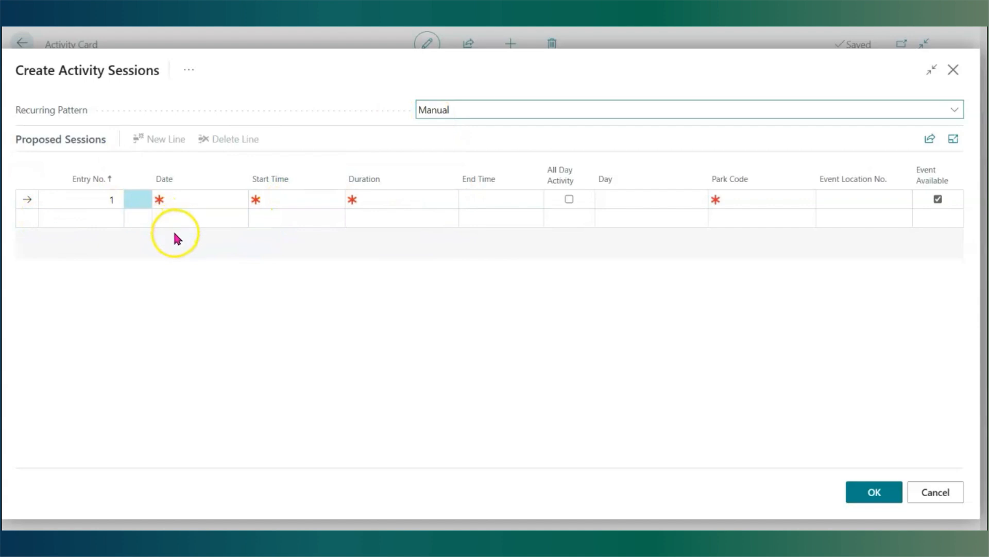
pyautogui.click(196, 200)
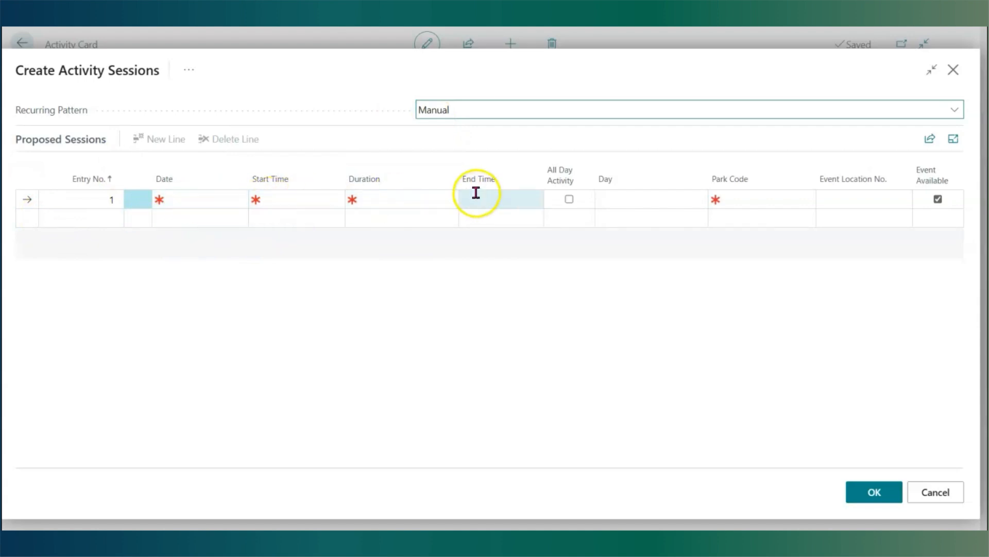
pyautogui.click(553, 109)
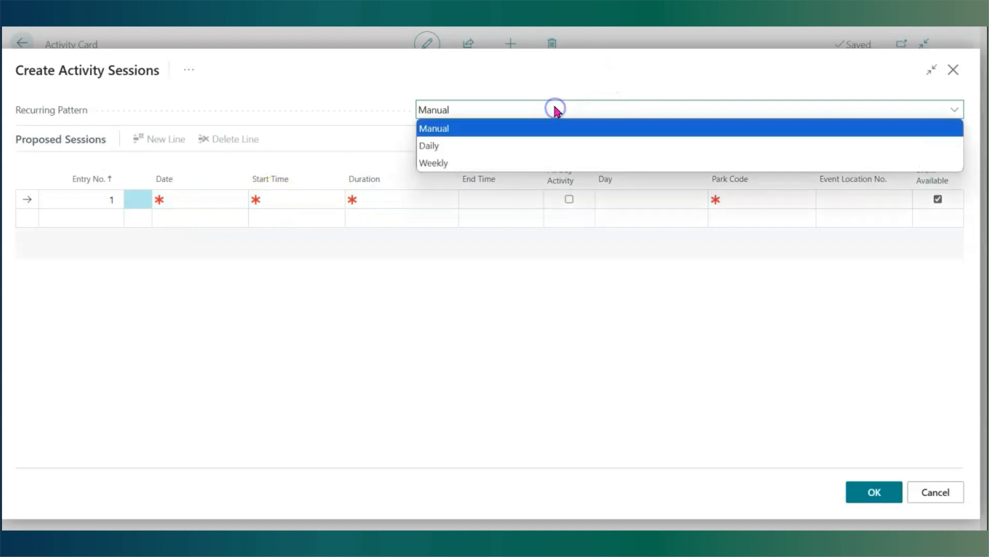
pyautogui.click(430, 146)
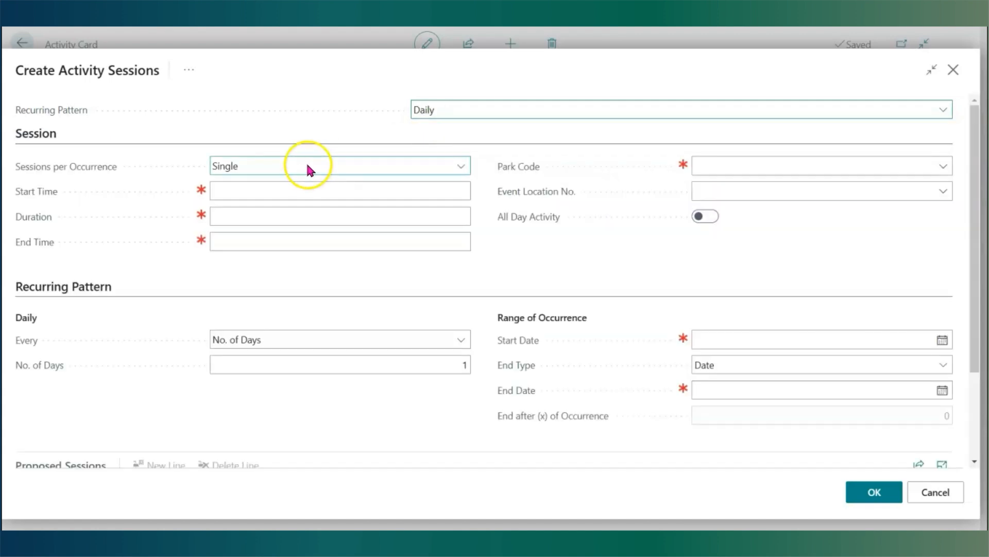
pyautogui.scroll(-2, 298, 227)
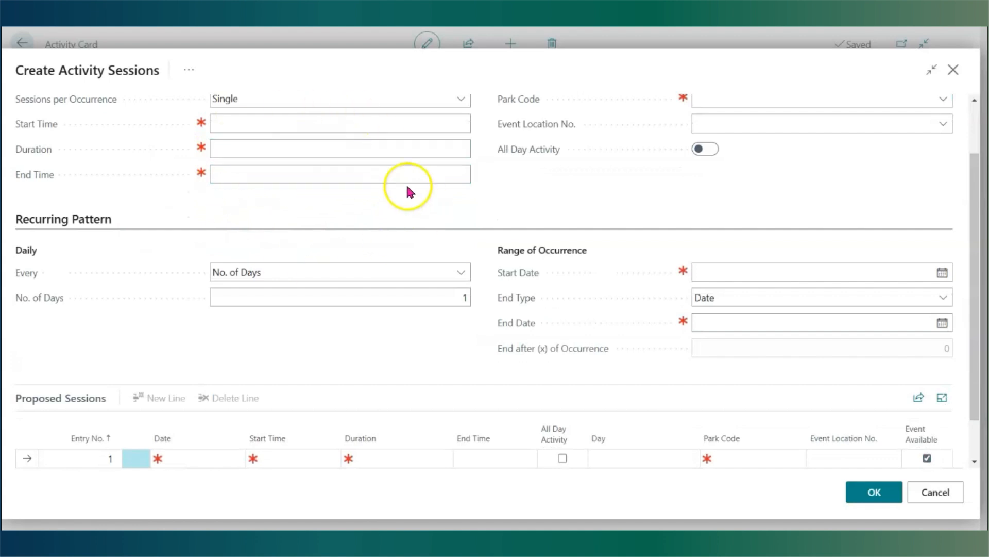
pyautogui.scroll(2, 415, 258)
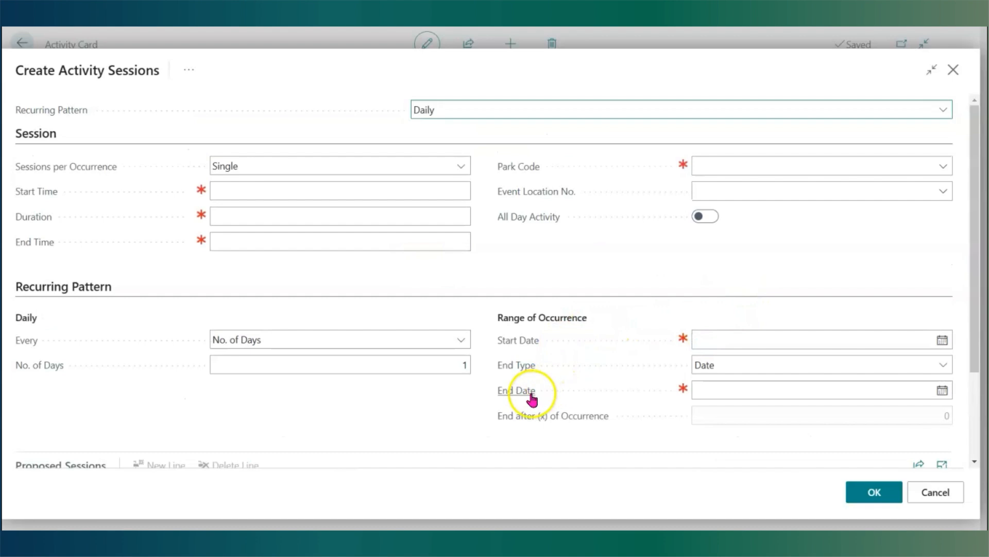
# - Set the sessions per occurrence to Multiple to show the frequency and end type fields
pyautogui.click(459, 165)
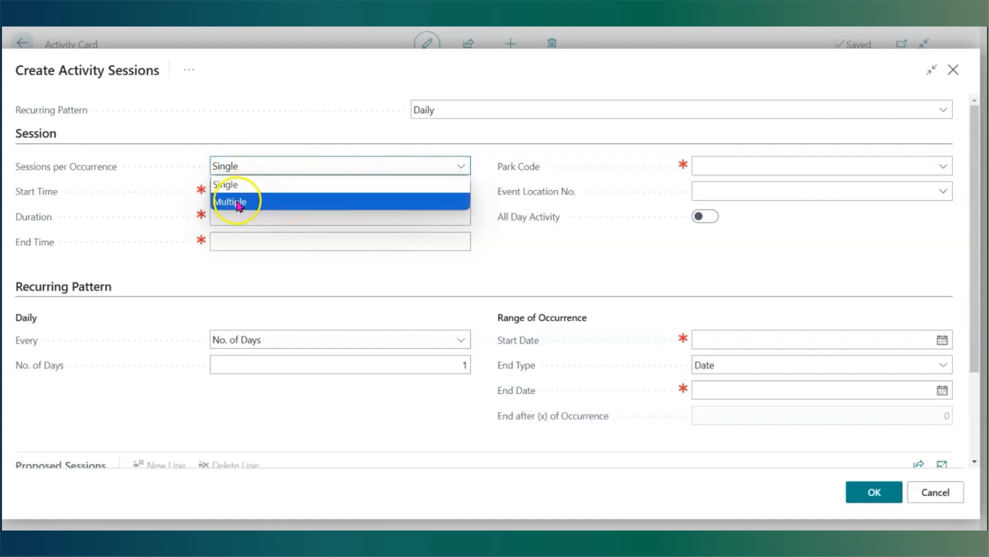
pyautogui.click(237, 203)
pyautogui.click(236, 193)
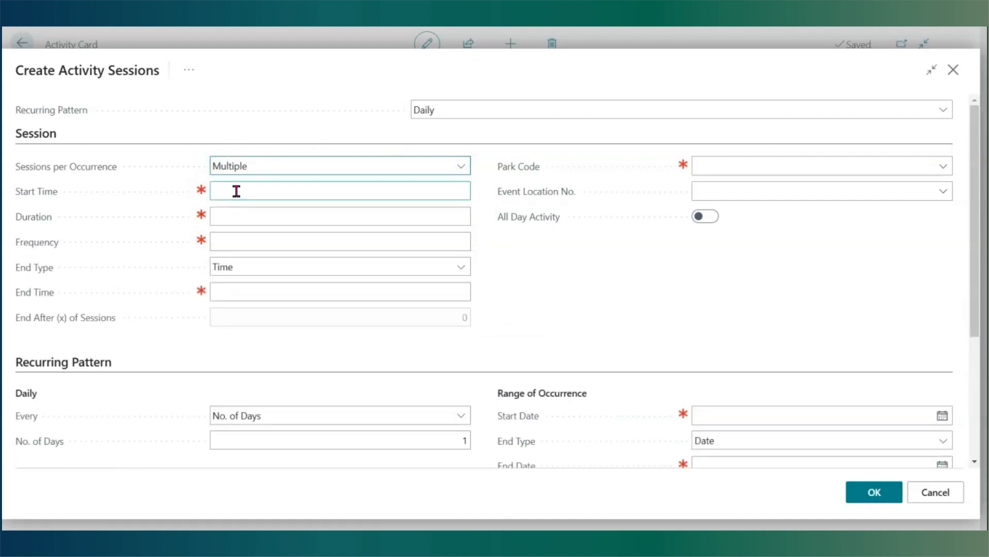
pyautogui.click(238, 198)
pyautogui.click(239, 207)
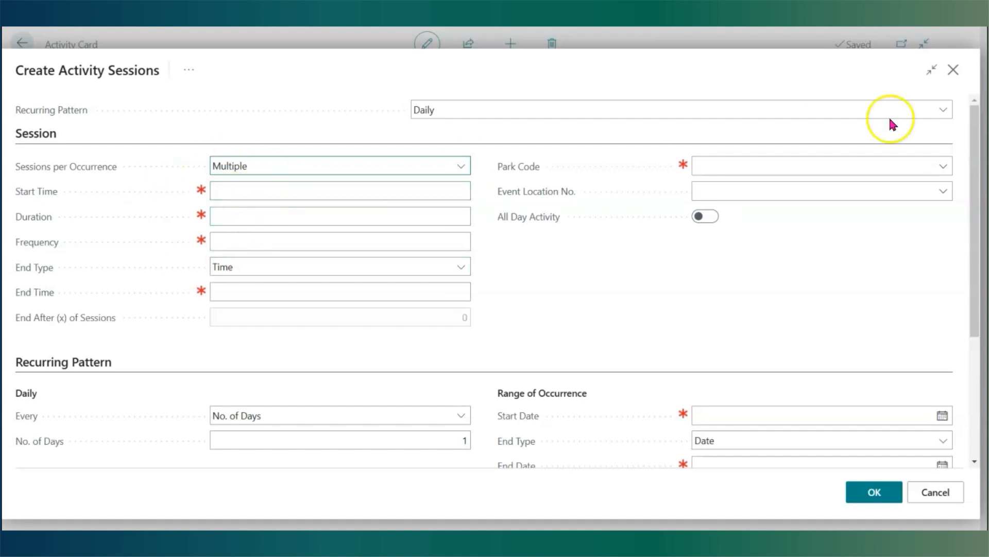
# - Switch the recurring pattern to Weekly and set sessions per occurrence back to Single
pyautogui.click(626, 110)
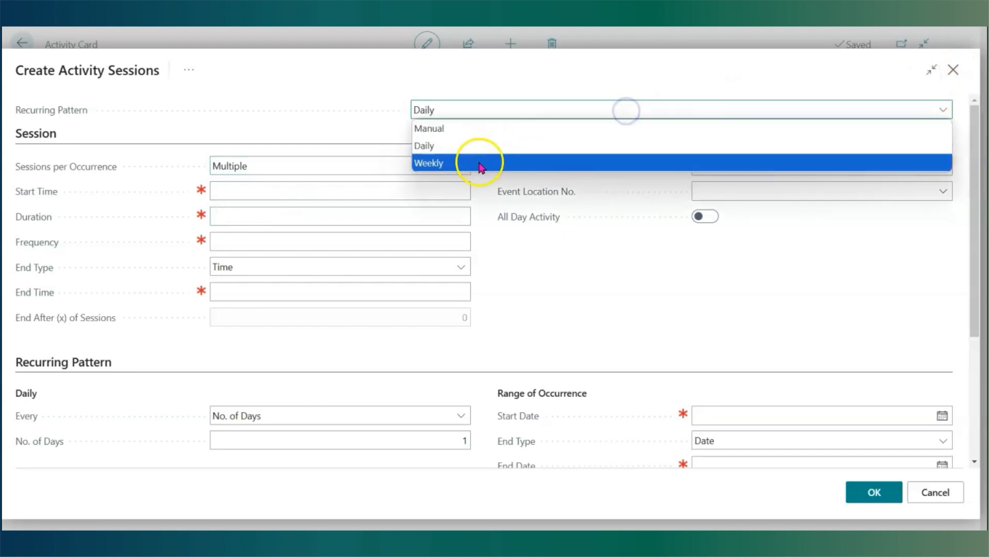
pyautogui.click(429, 162)
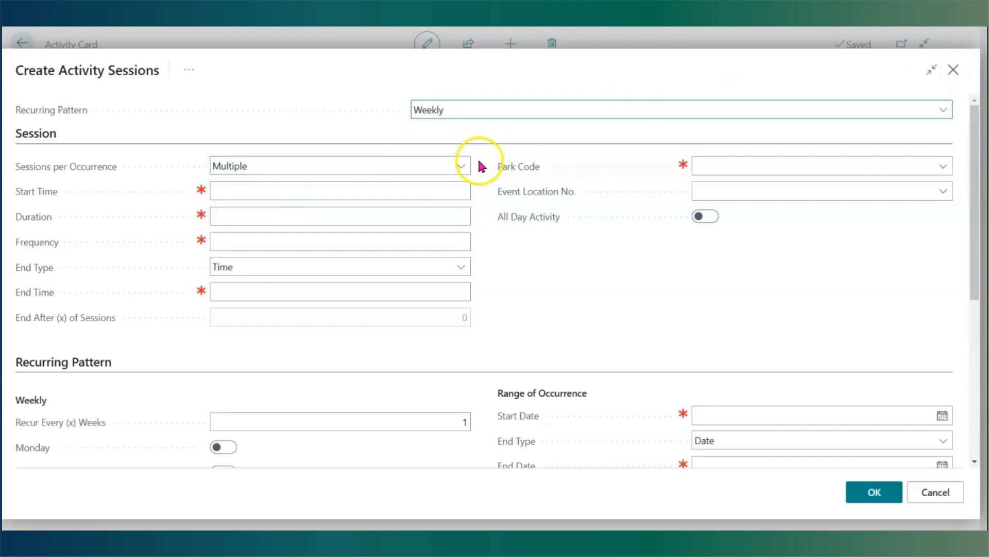
pyautogui.click(393, 171)
pyautogui.click(360, 184)
# - Turn on Tuesday and Thursday as the weekly recurrence days
pyautogui.scroll(-1, 382, 247)
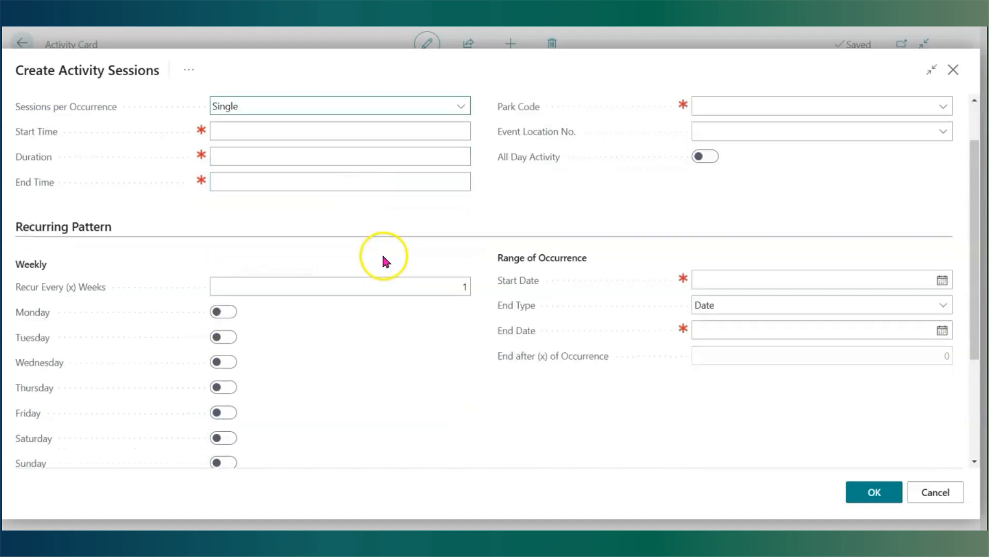
pyautogui.scroll(-1, 381, 252)
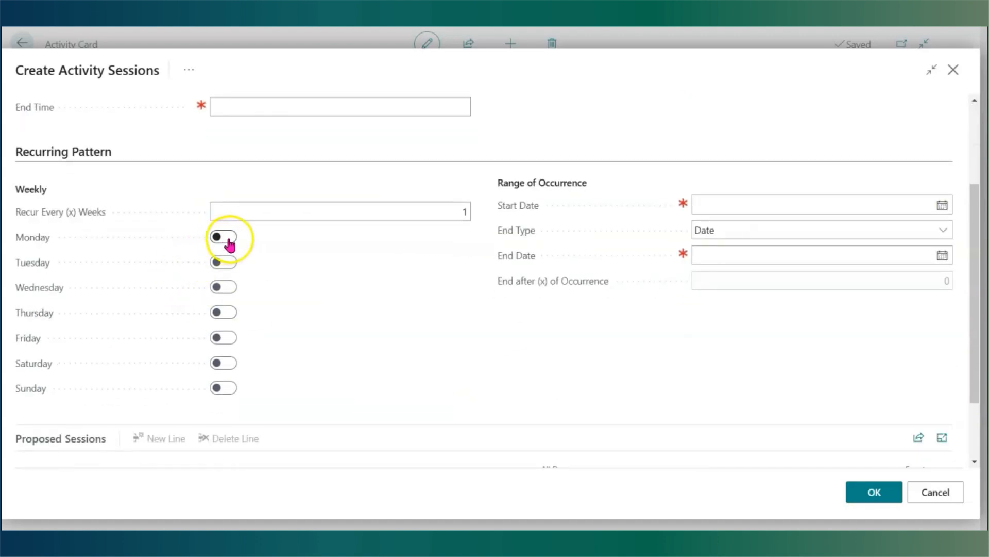
pyautogui.click(226, 264)
pyautogui.click(225, 315)
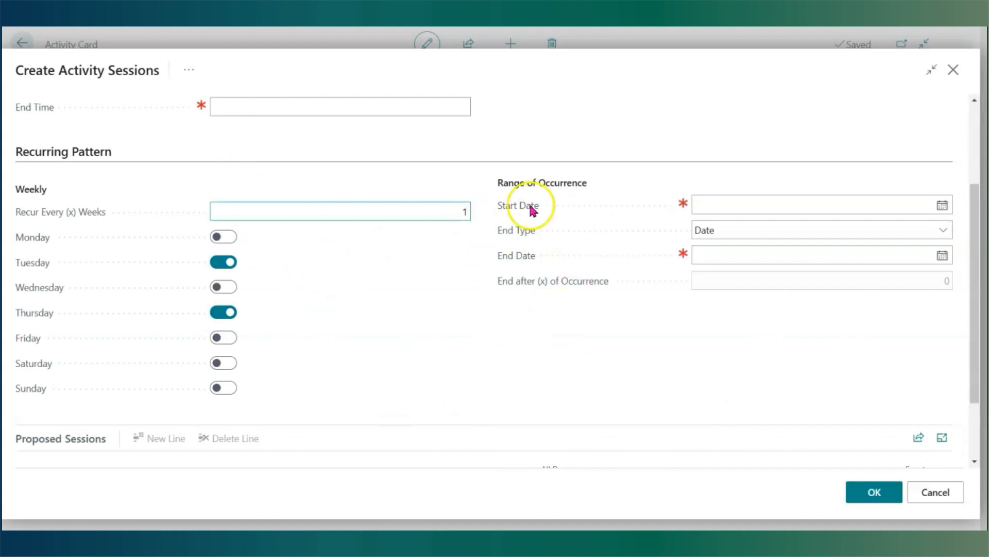
# - Check the dialog's extra actions, close Create Activity Sessions without creating sessions, and return to the activity list
pyautogui.scroll(1, 577, 257)
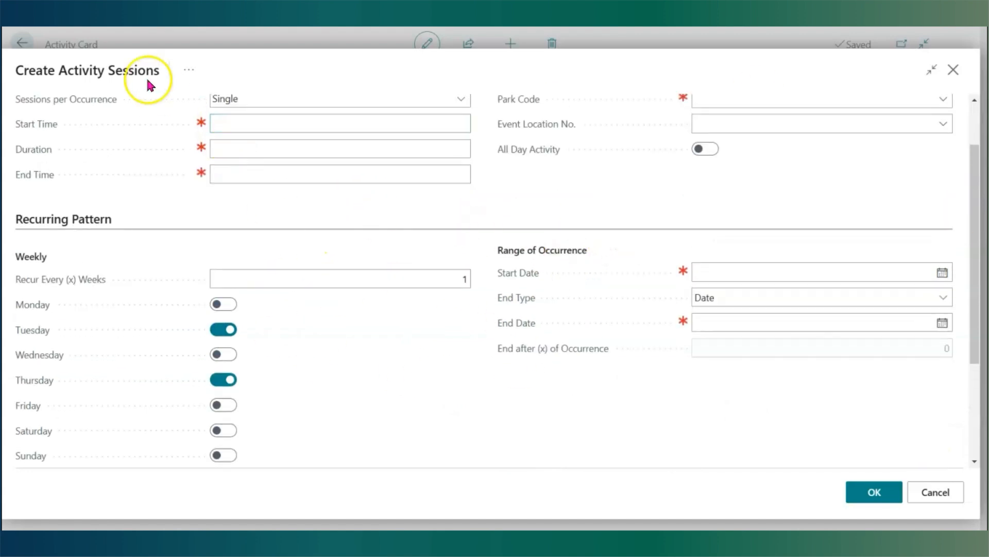
pyautogui.click(186, 73)
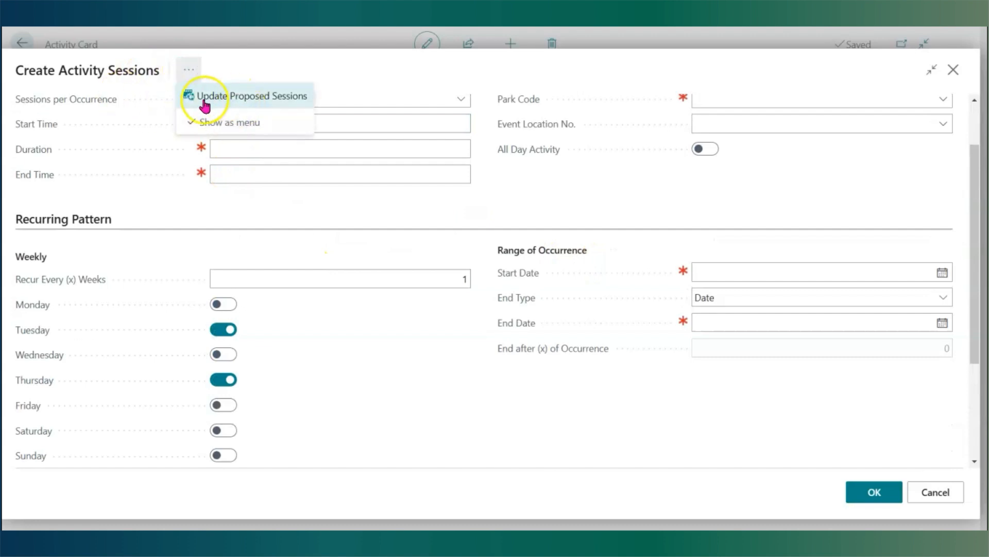
pyautogui.scroll(-3, 404, 304)
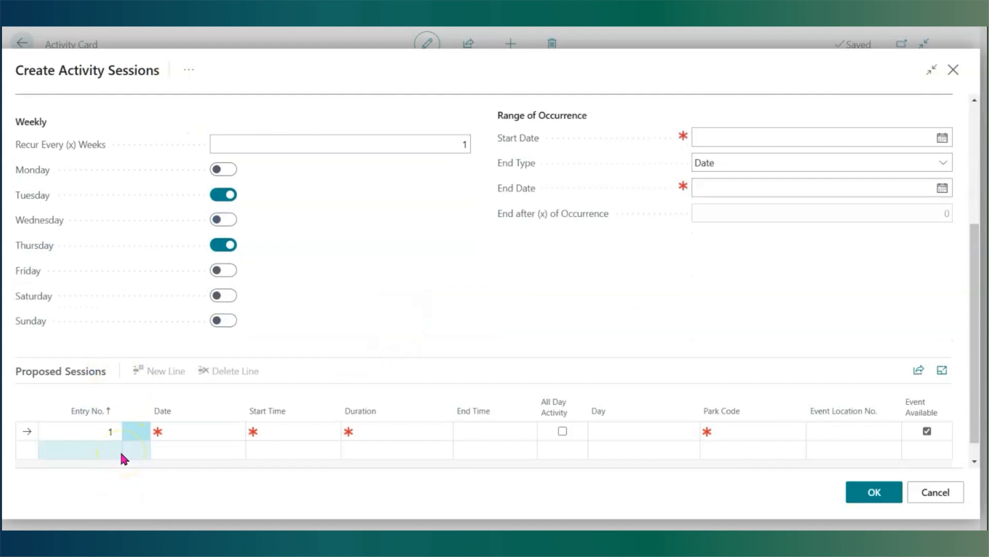
pyautogui.click(952, 71)
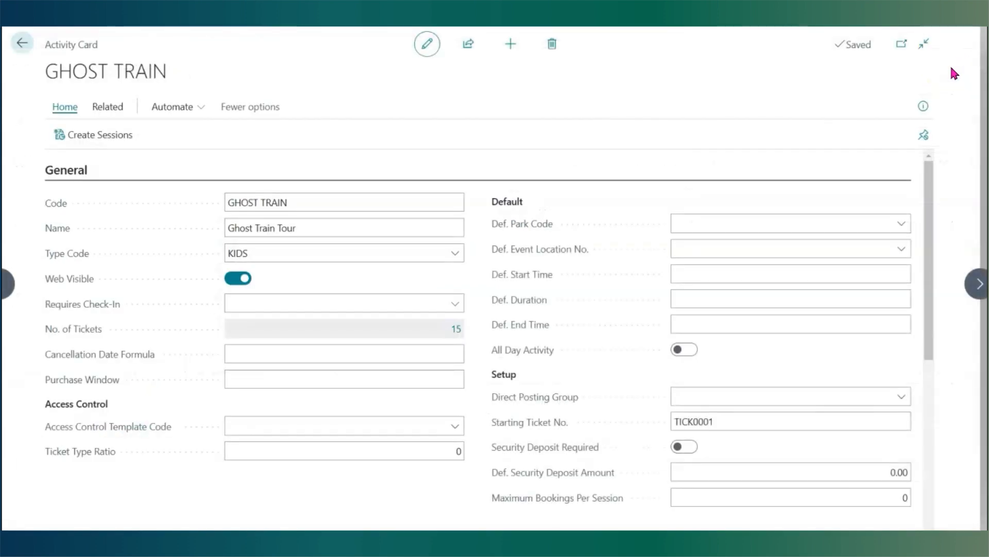
pyautogui.click(22, 43)
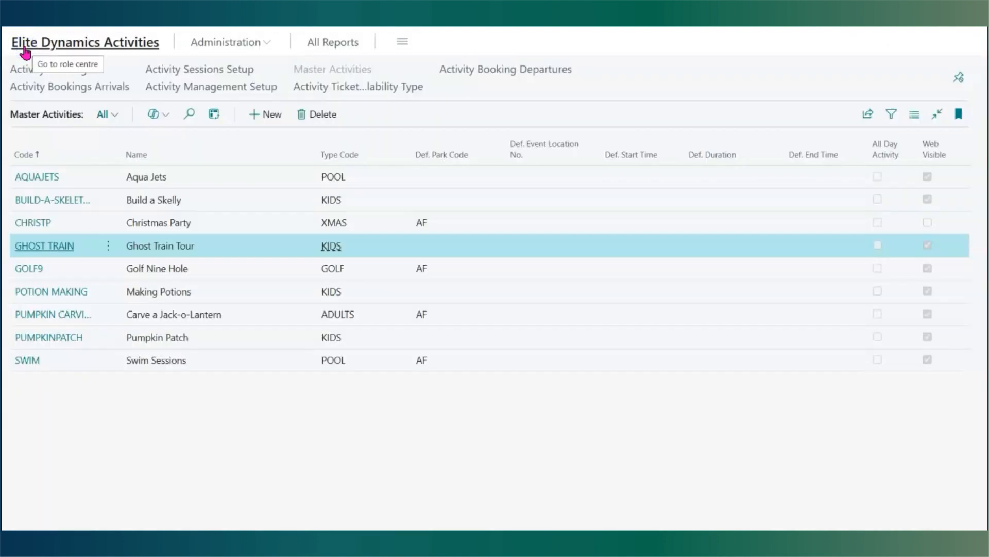
# - Open Find Activity Availability from the role centre, review the session ticket columns, and go back
pyautogui.click(44, 52)
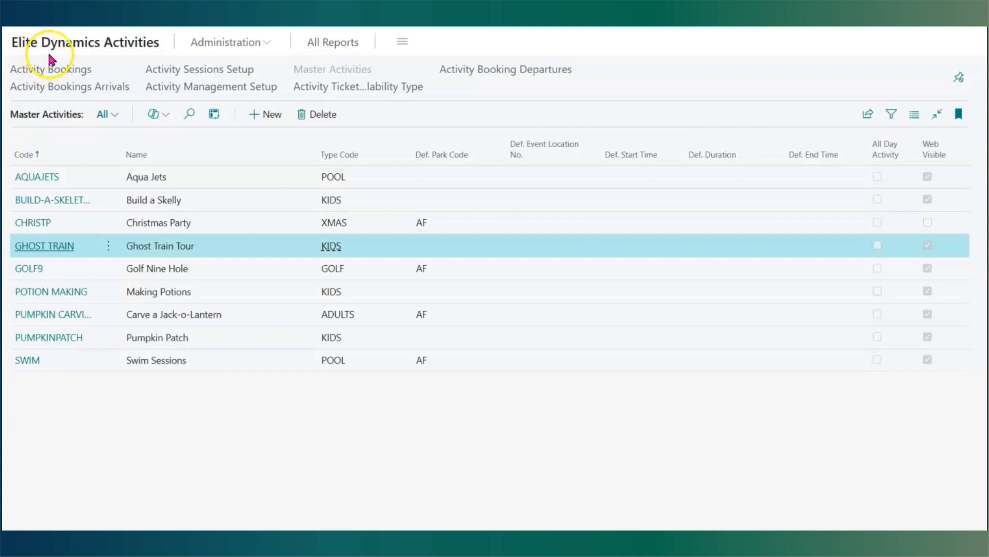
pyautogui.click(55, 45)
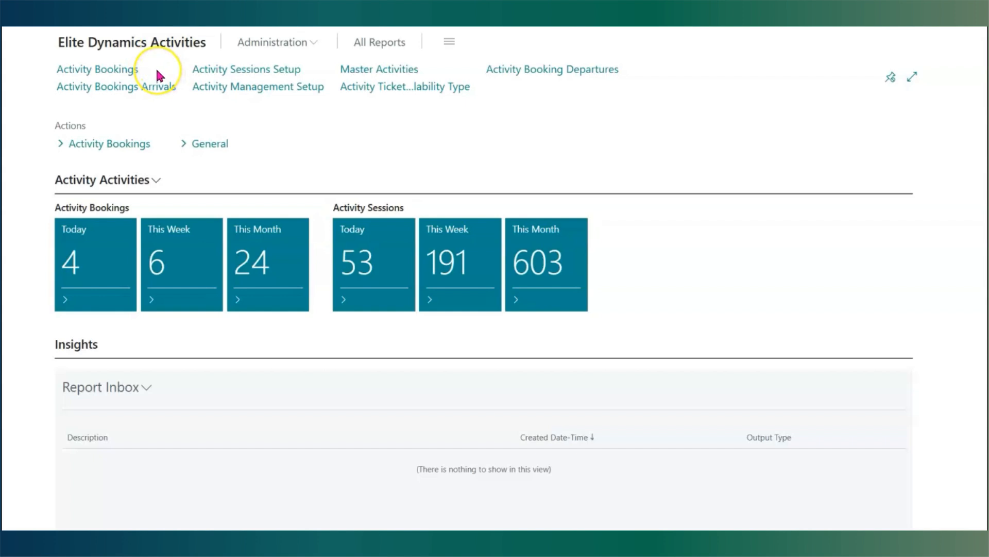
pyautogui.click(109, 146)
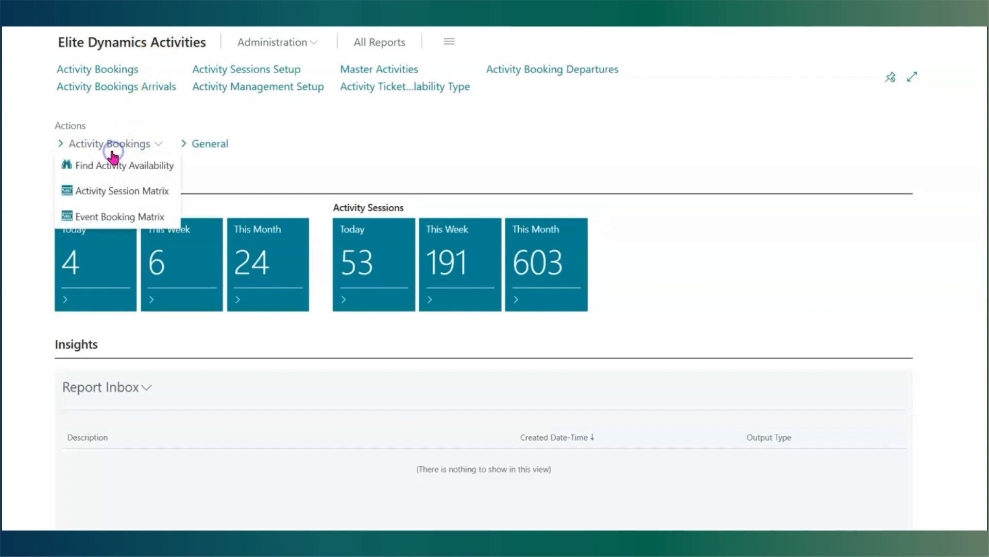
pyautogui.click(117, 173)
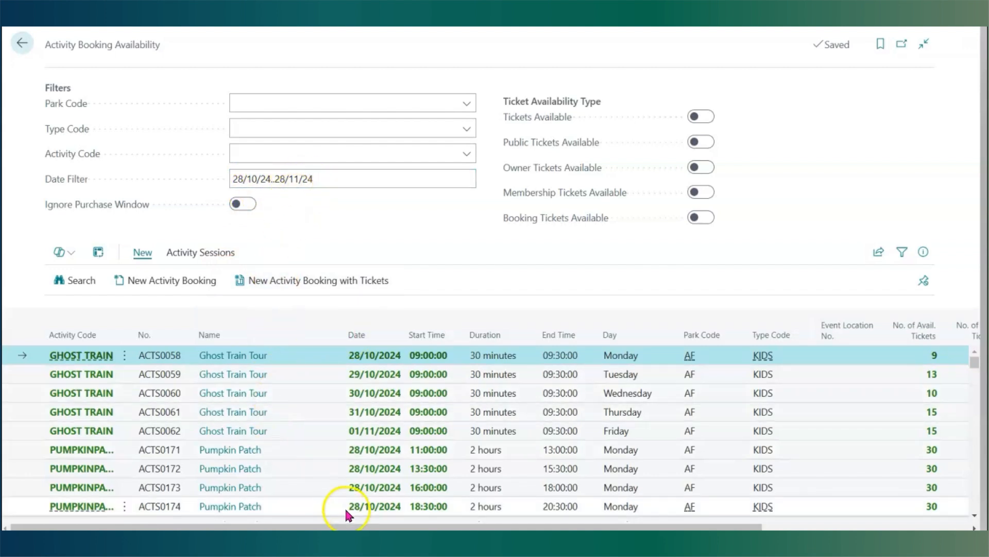
pyautogui.moveTo(334, 525); pyautogui.dragTo(658, 524)
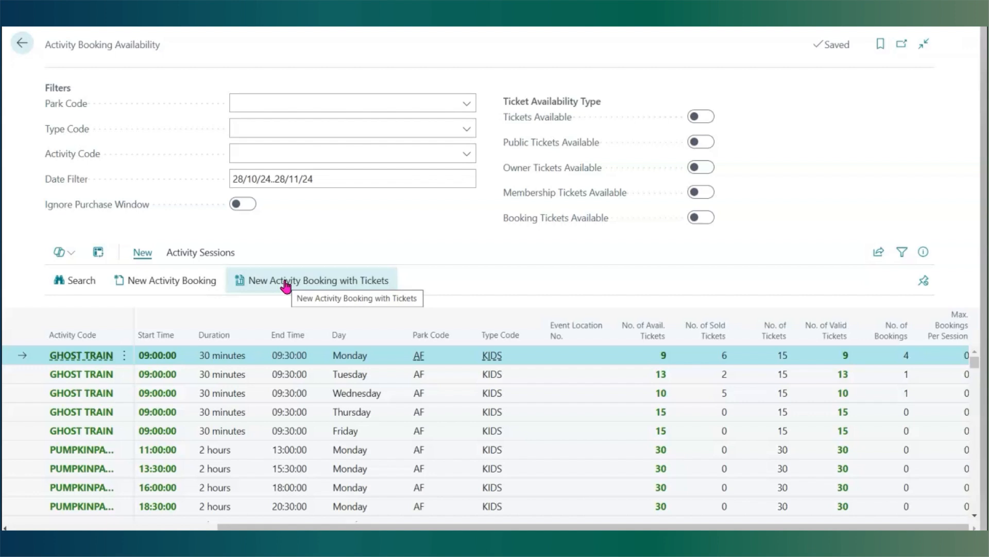
pyautogui.click(21, 46)
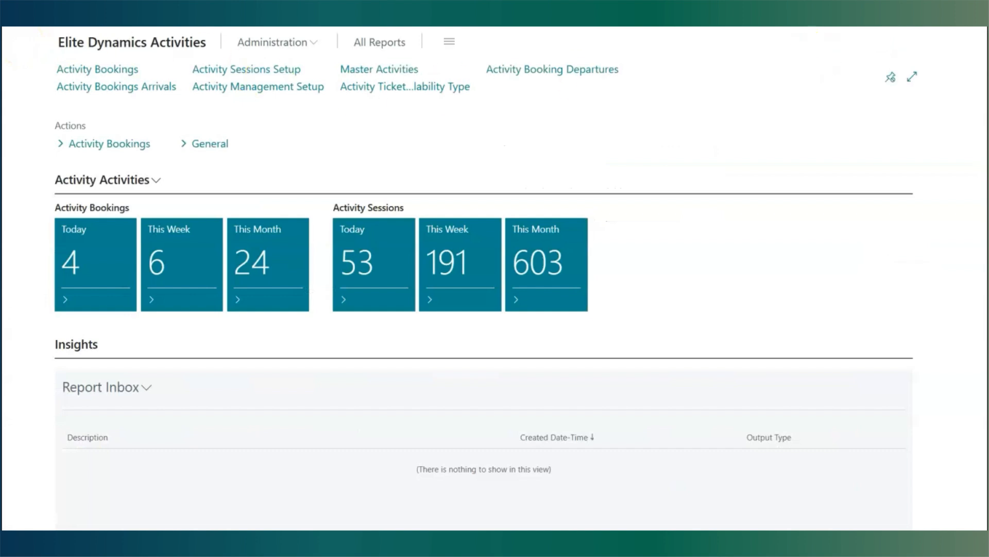
# - Search for Bookings, filter the list to Todays Arrivals, and open the arriving booking
pyautogui.hotkey('alt', 'q')
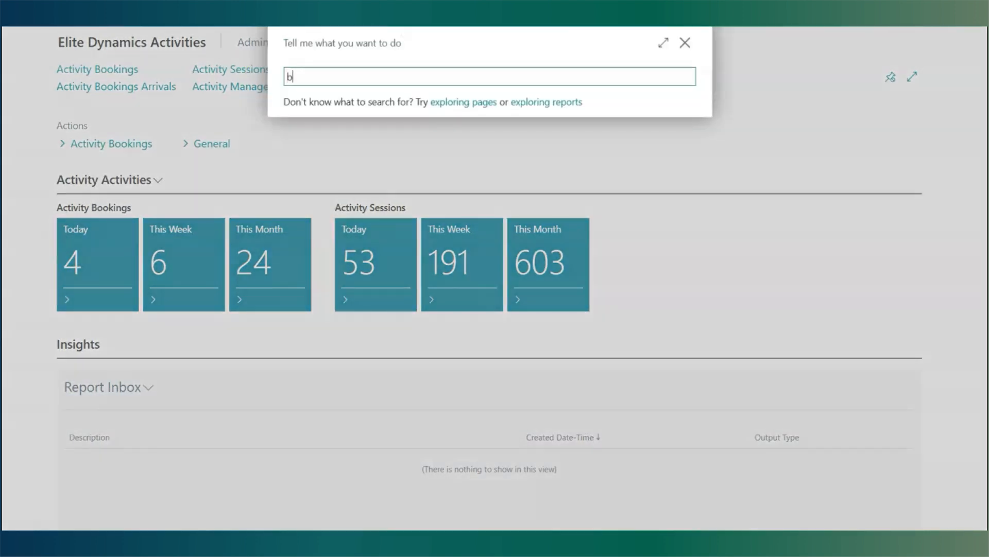
pyautogui.write('bookings')
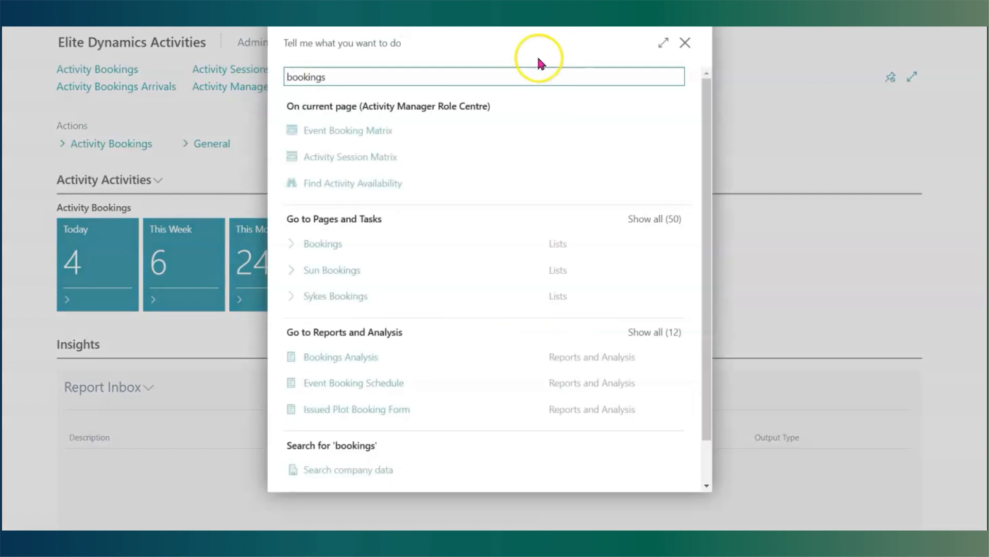
pyautogui.click(371, 244)
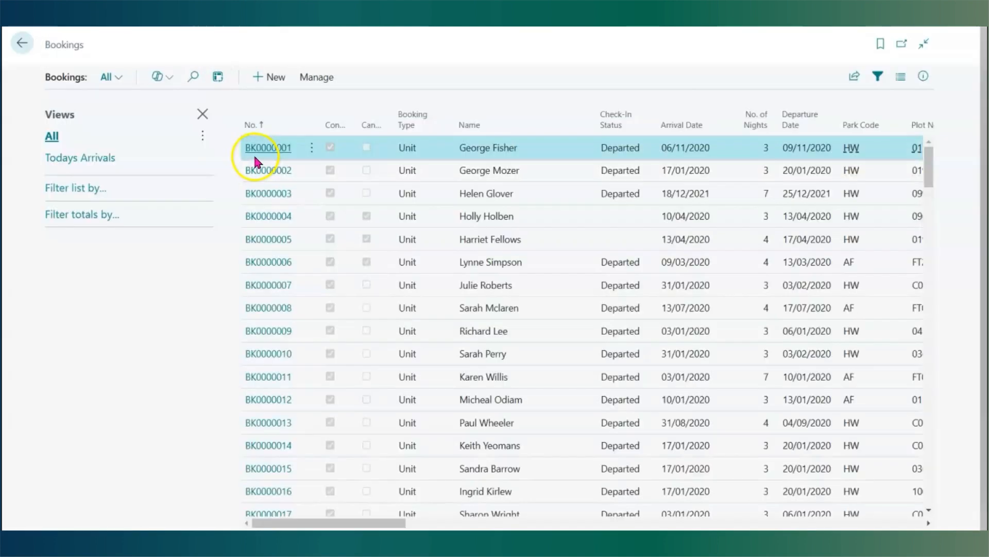
pyautogui.click(104, 156)
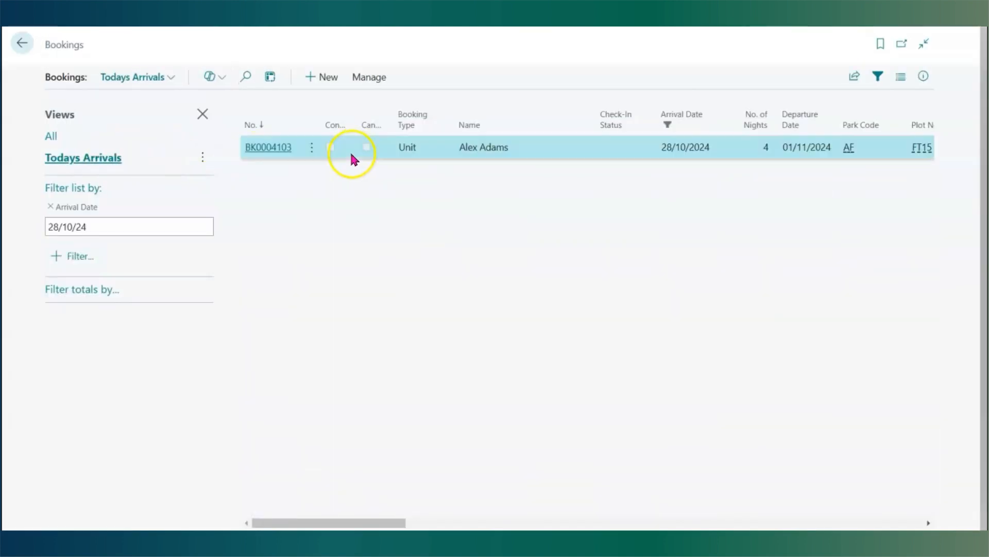
pyautogui.click(260, 147)
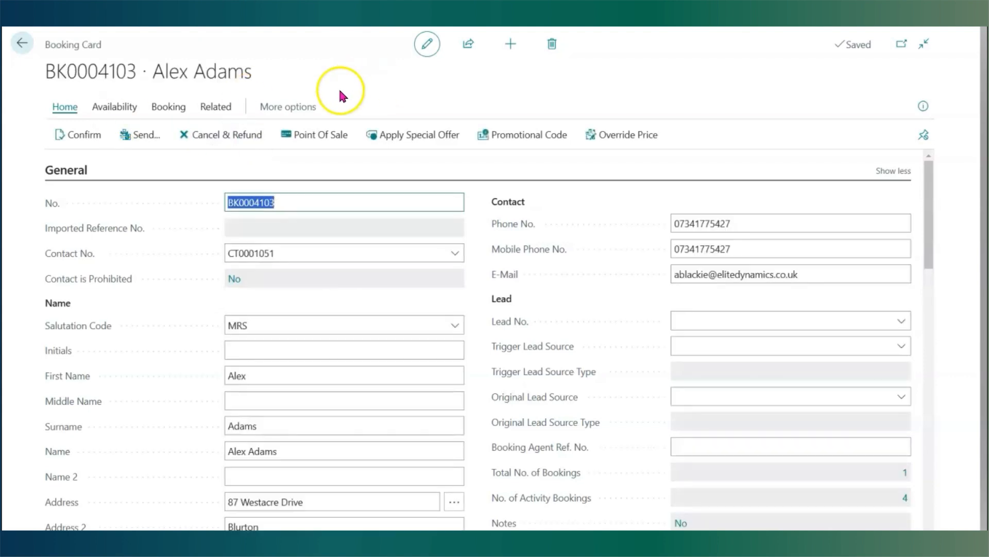
# - Open the activity booking availability search from the arriving booking and review its filters and ticket availability types
pyautogui.click(215, 106)
pyautogui.click(215, 143)
pyautogui.click(488, 227)
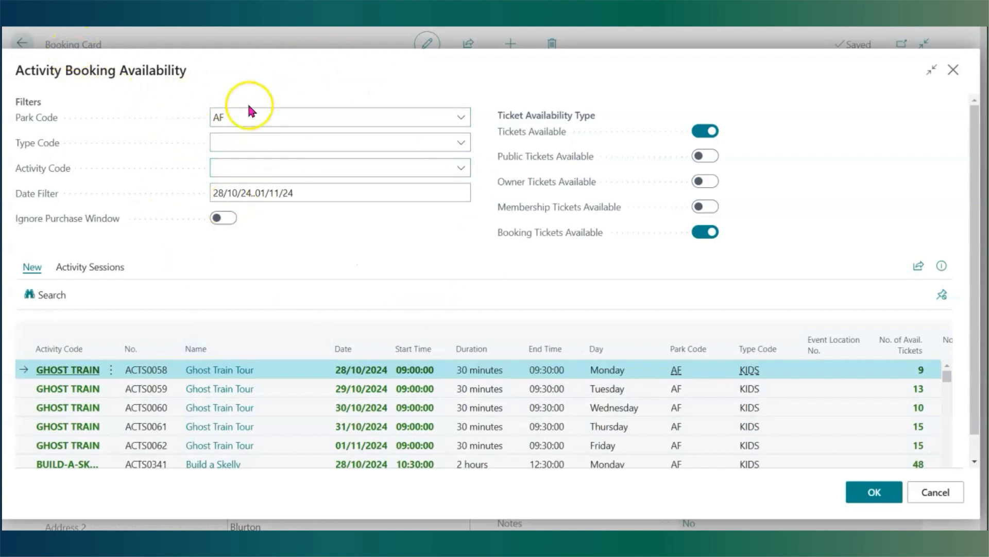
pyautogui.click(218, 194)
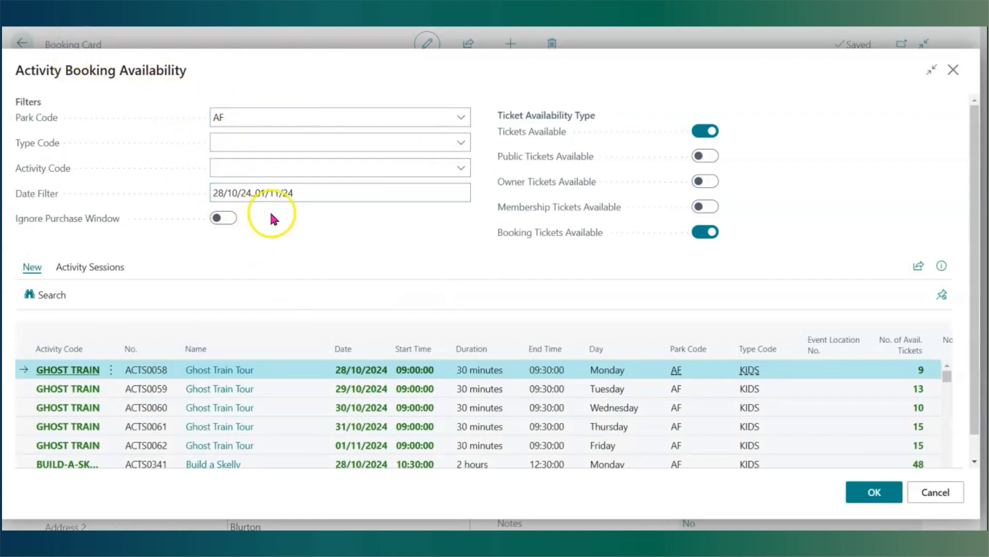
pyautogui.click(252, 119)
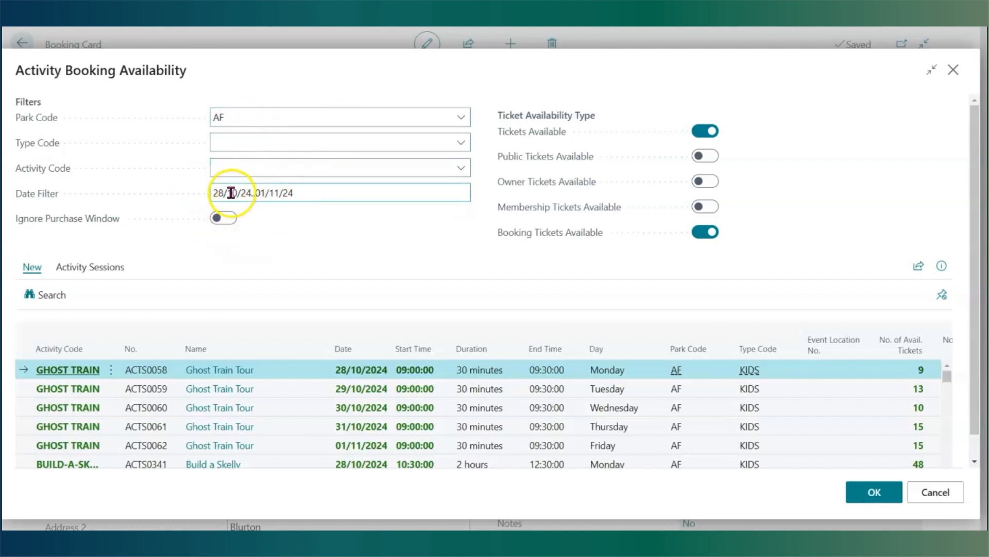
pyautogui.scroll(-3, 230, 405)
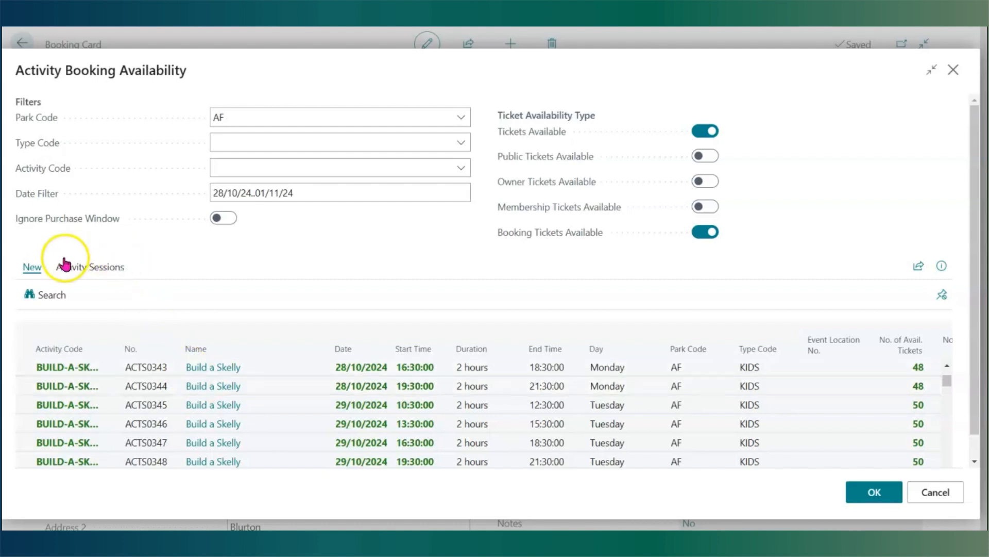
# - Book 2 Booker tickets on the Build a Skelly session at 16:30 on 28/10/2024 and confirm adding them
pyautogui.rightClick(67, 366)
pyautogui.click(68, 367)
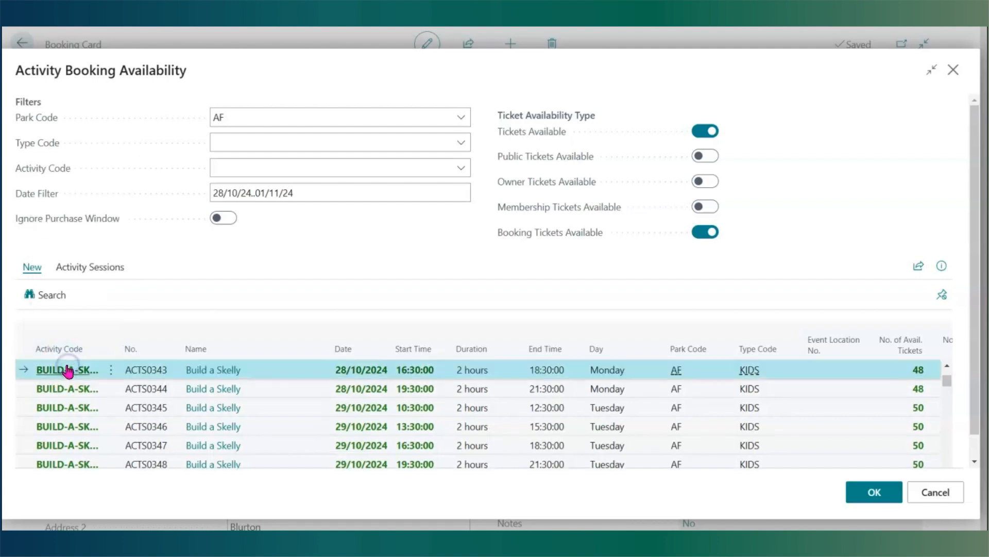
pyautogui.click(68, 370)
pyautogui.click(676, 255)
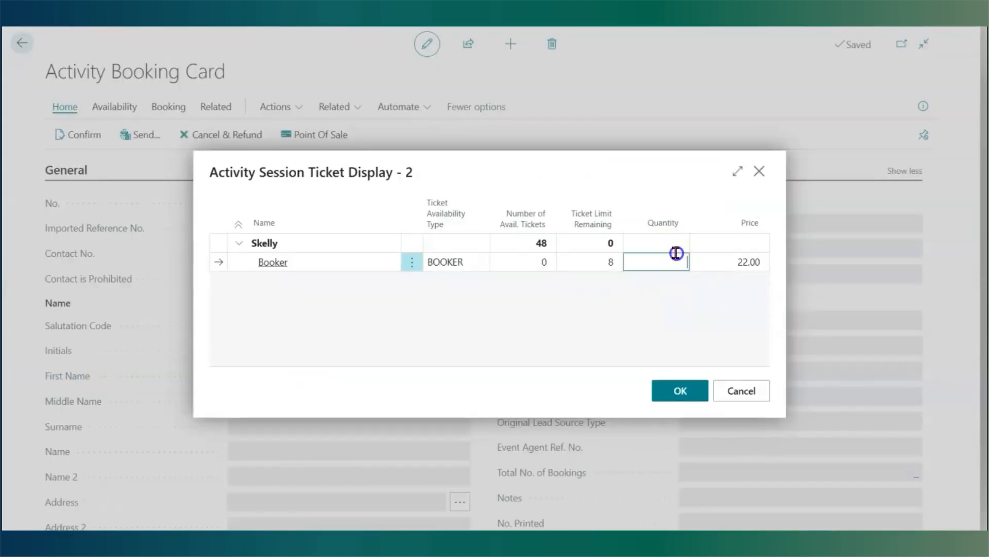
pyautogui.write('2')
pyautogui.click(681, 390)
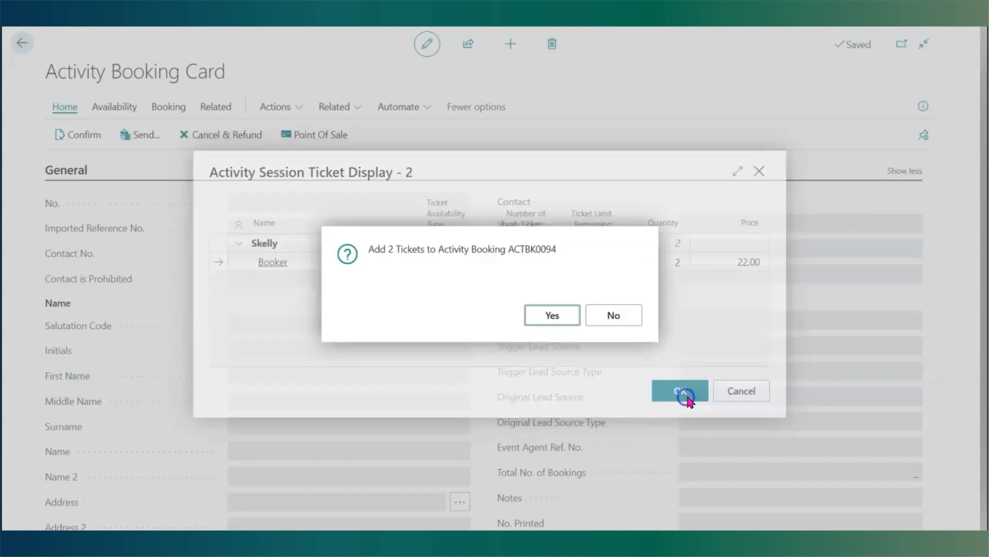
pyautogui.click(550, 316)
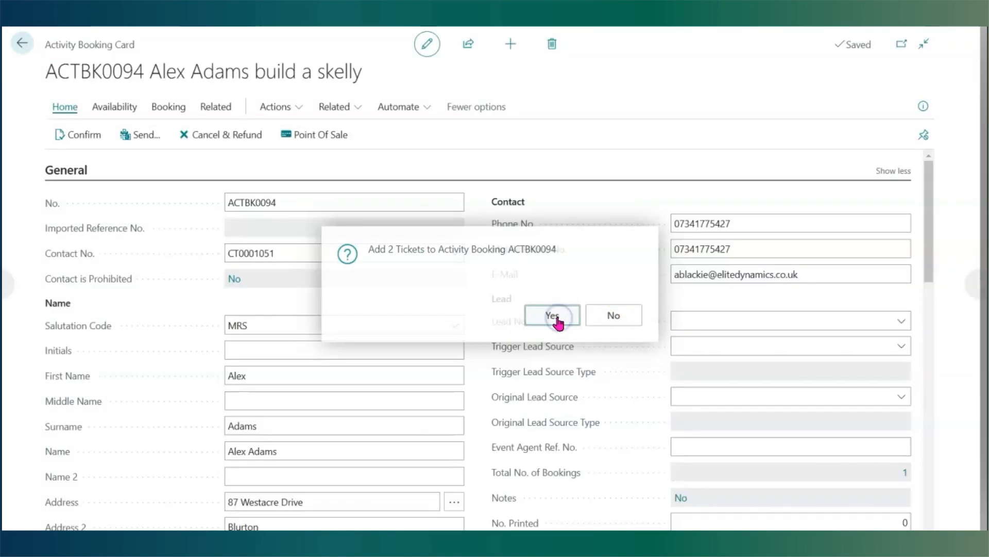
# - Review the booking's linked activity bookings list and return to the role centre
pyautogui.click(23, 44)
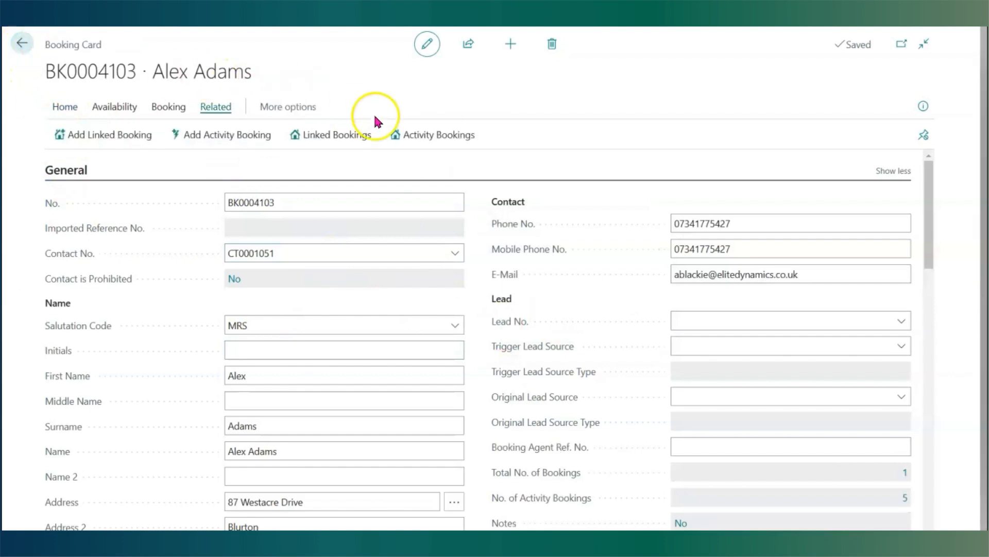
pyautogui.click(421, 137)
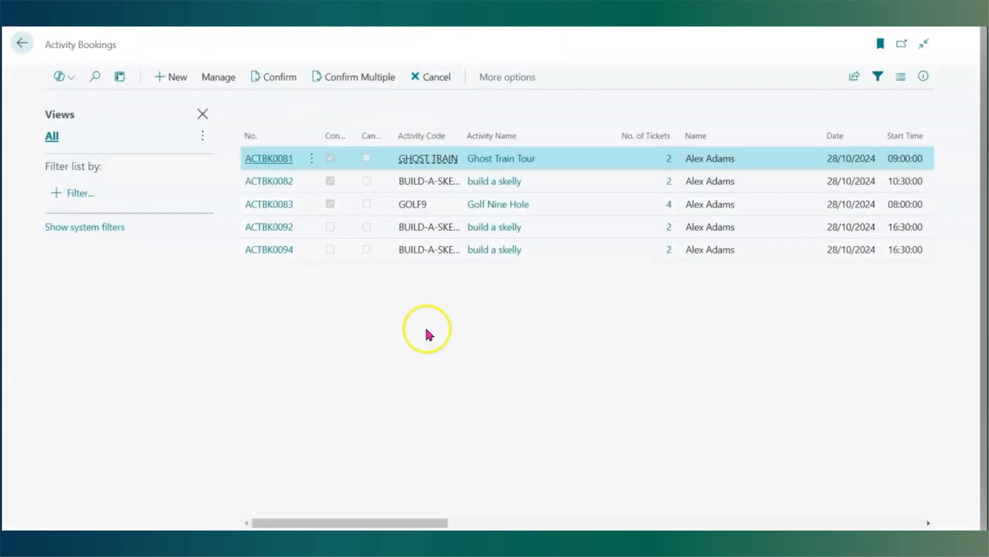
pyautogui.click(23, 44)
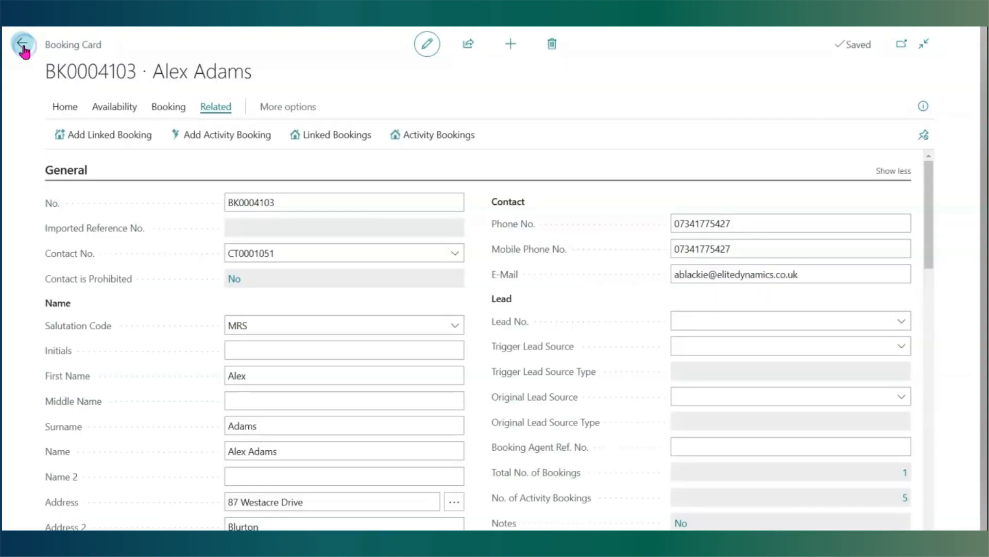
pyautogui.click(23, 44)
pyautogui.click(23, 45)
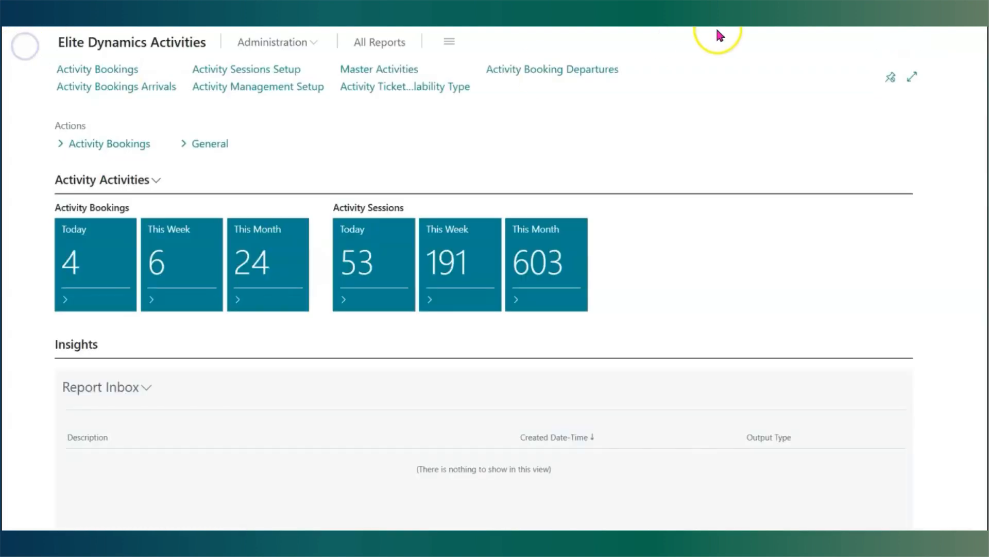
# - Search for Owners and open an HW owner's card from the list
pyautogui.hotkey('alt', 'q')
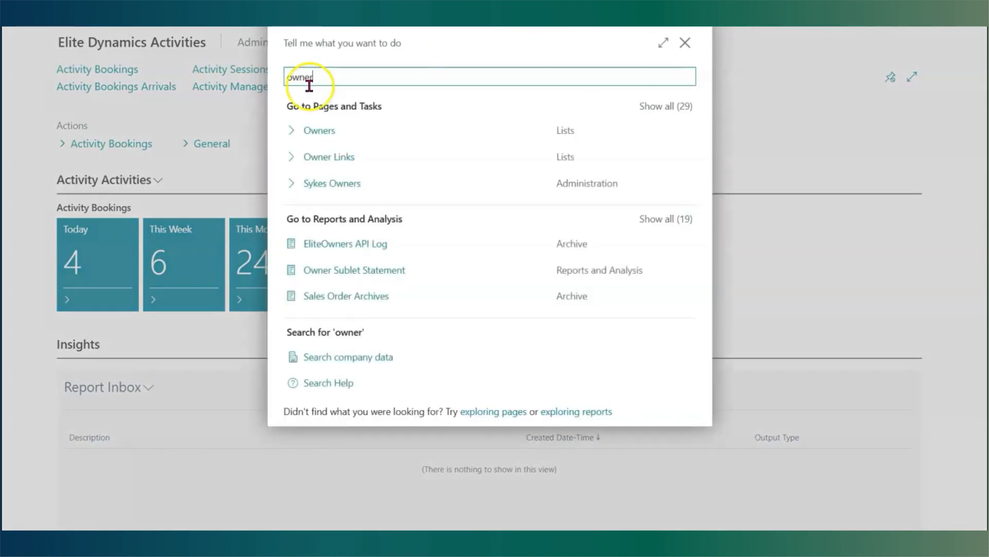
pyautogui.click(342, 129)
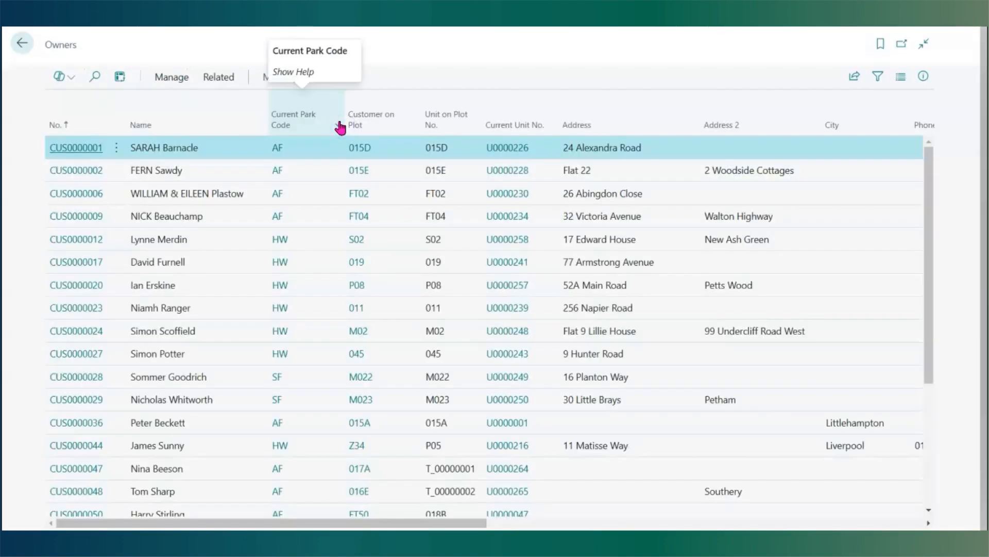
pyautogui.click(61, 241)
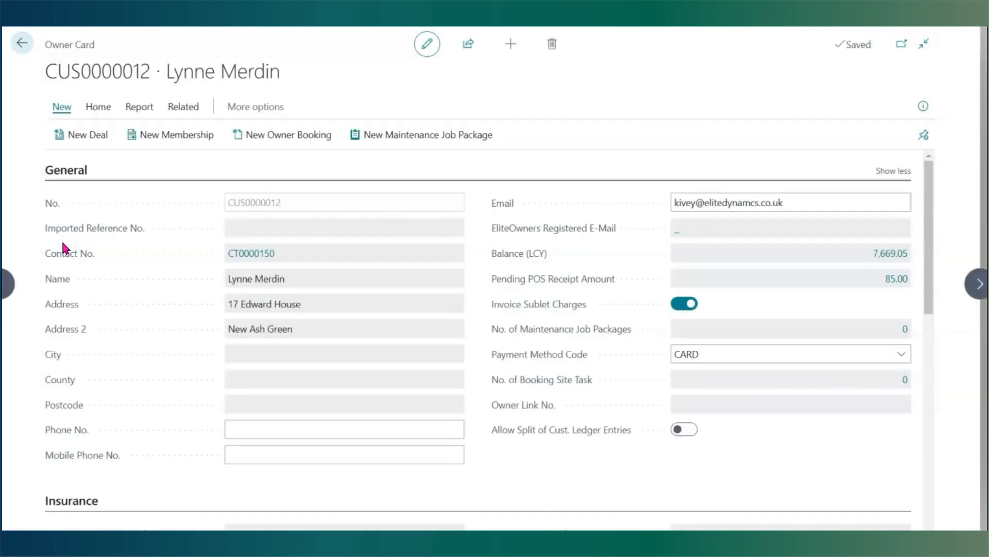
# - Add an activity booking for the owner on the Build a Skelly session at 15:00 on 28/10/2024, closing the ticket display
pyautogui.click(198, 111)
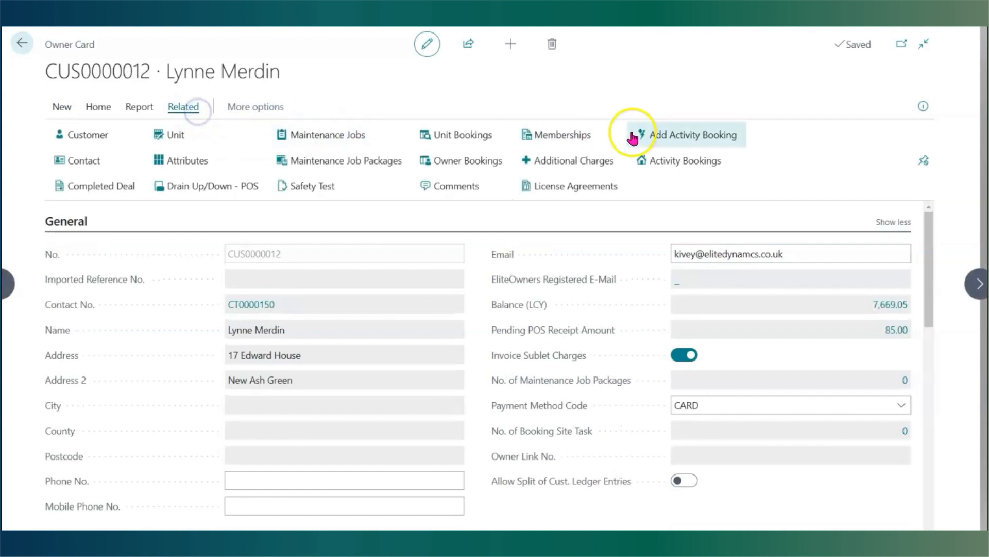
pyautogui.click(663, 135)
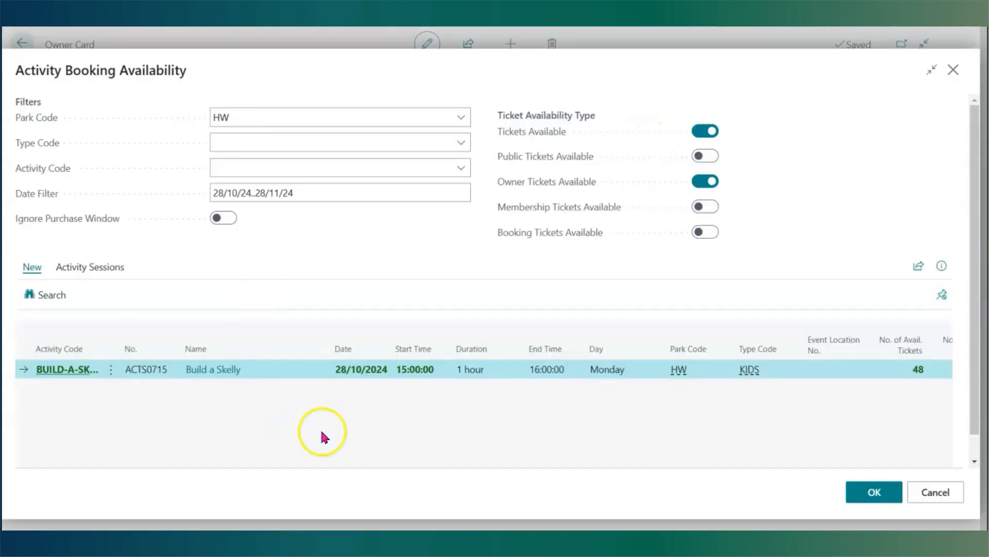
pyautogui.click(74, 370)
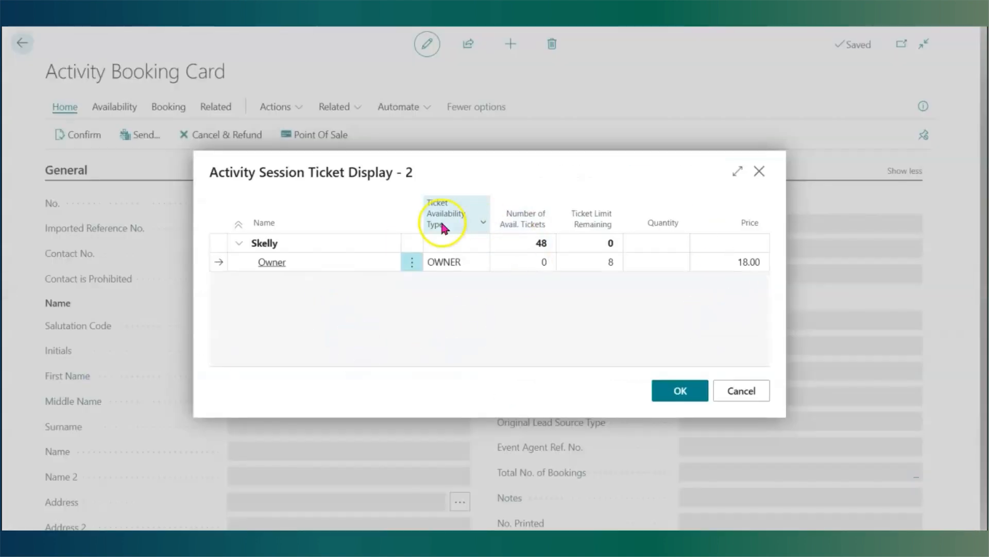
pyautogui.click(744, 397)
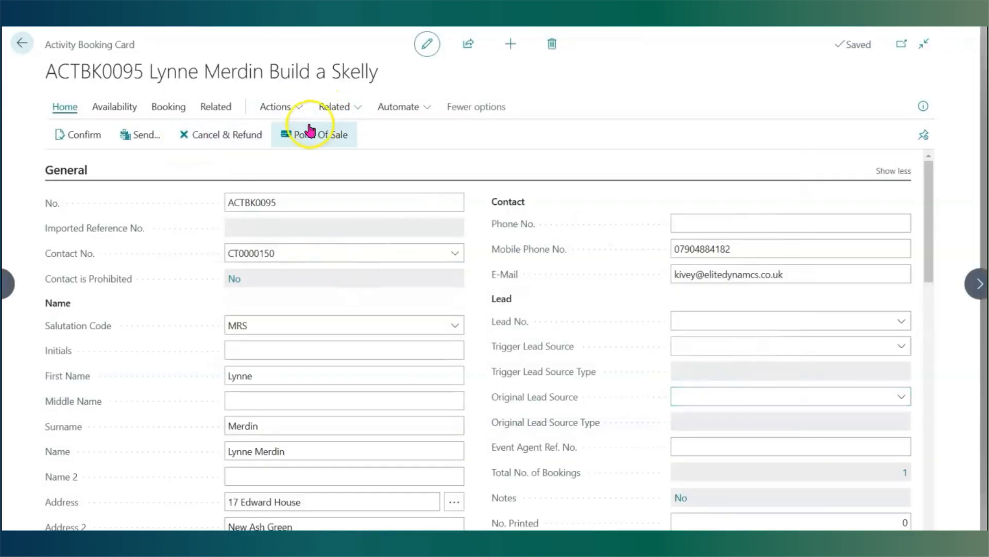
# - Check the new activity booking's related actions and return to the role centre
pyautogui.click(214, 110)
pyautogui.click(429, 134)
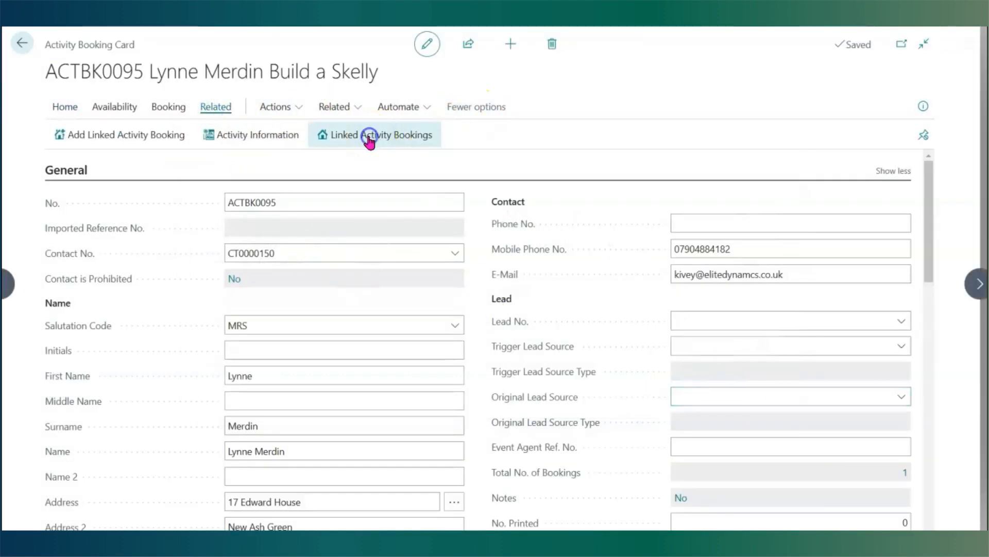
pyautogui.click(186, 43)
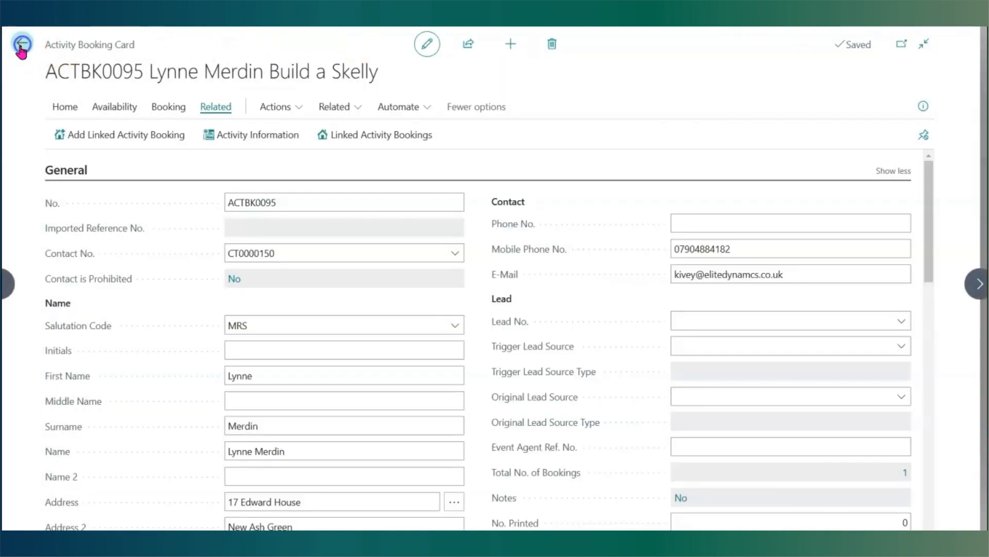
pyautogui.click(21, 48)
pyautogui.click(18, 46)
pyautogui.click(18, 48)
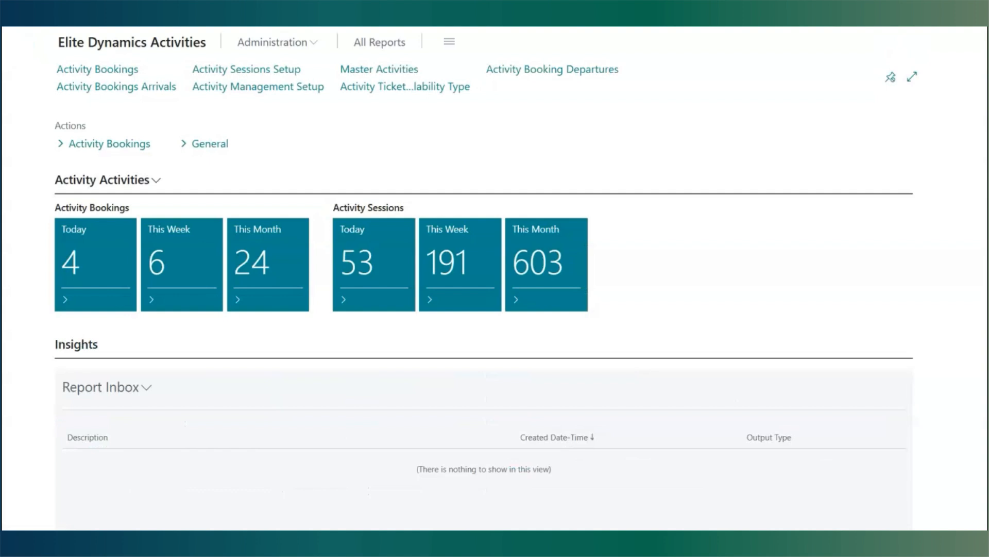
# - Search for Memberships and open the last active GYM membership card
pyautogui.hotkey('alt', 'q')
pyautogui.write('meme')
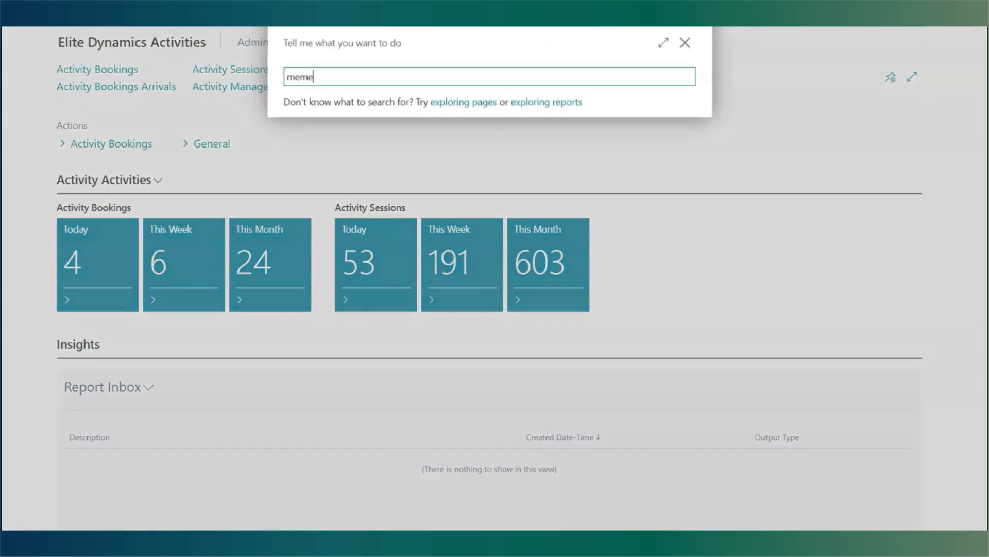
pyautogui.write('r')
pyautogui.press('BackSpace')
pyautogui.write('ber')
pyautogui.click(356, 131)
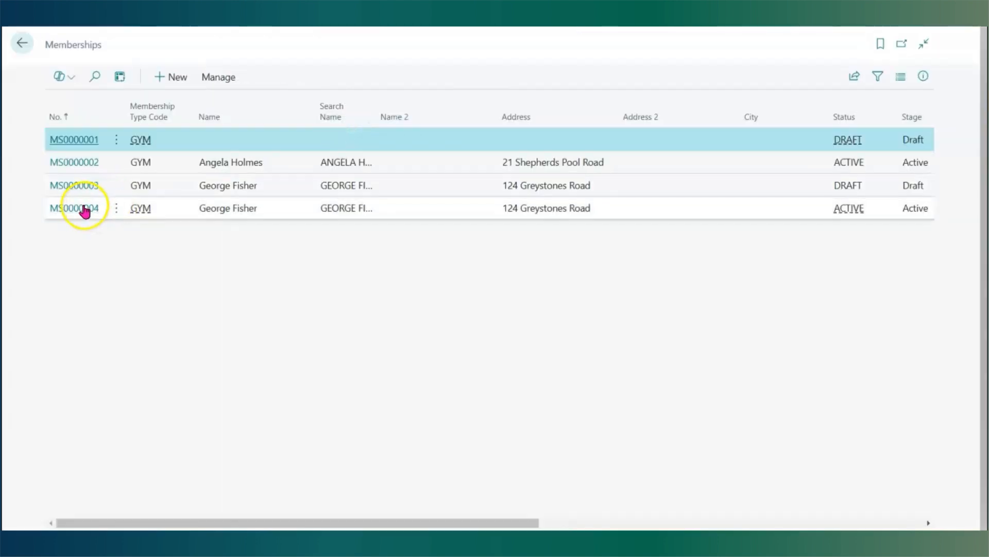
pyautogui.click(84, 210)
# - Add an activity booking for the member on the Build a Skelly session at 13:30 on 28/10/2024, closing the ticket display
pyautogui.click(202, 109)
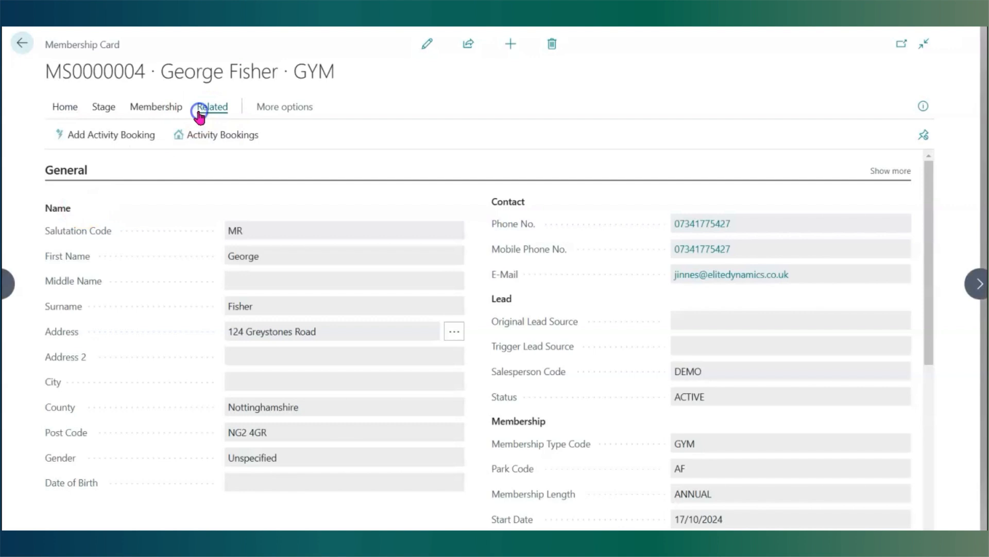
pyautogui.click(125, 137)
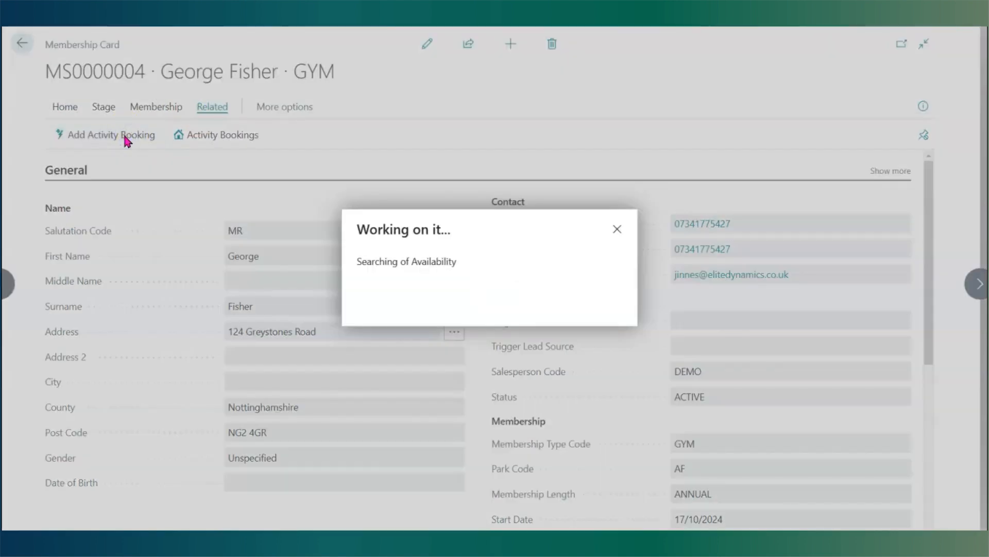
pyautogui.click(122, 146)
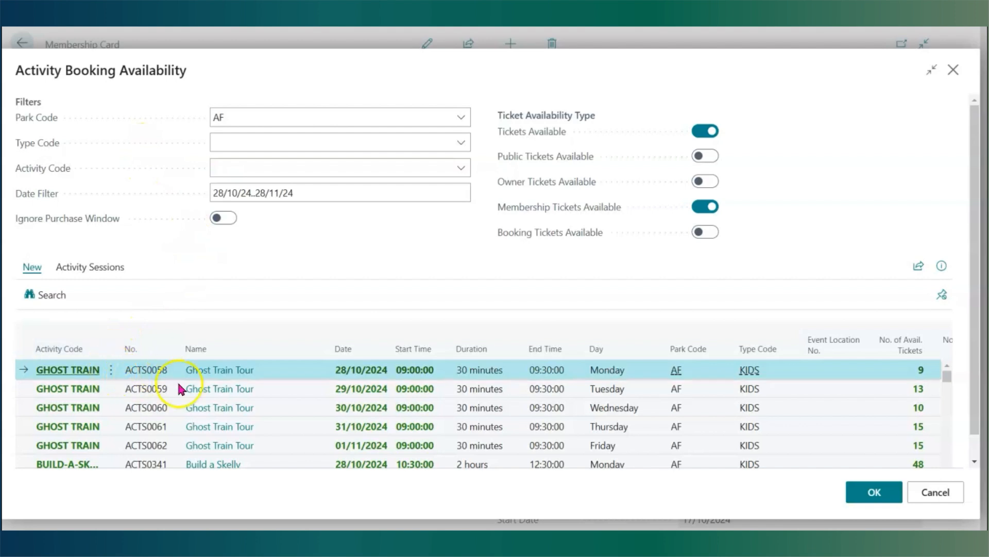
pyautogui.scroll(-3, 197, 395)
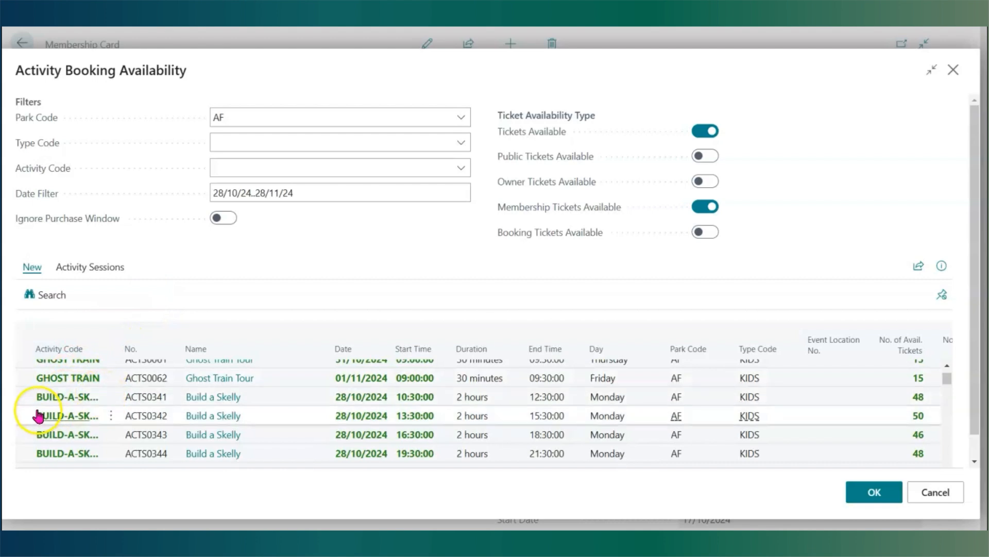
pyautogui.click(52, 418)
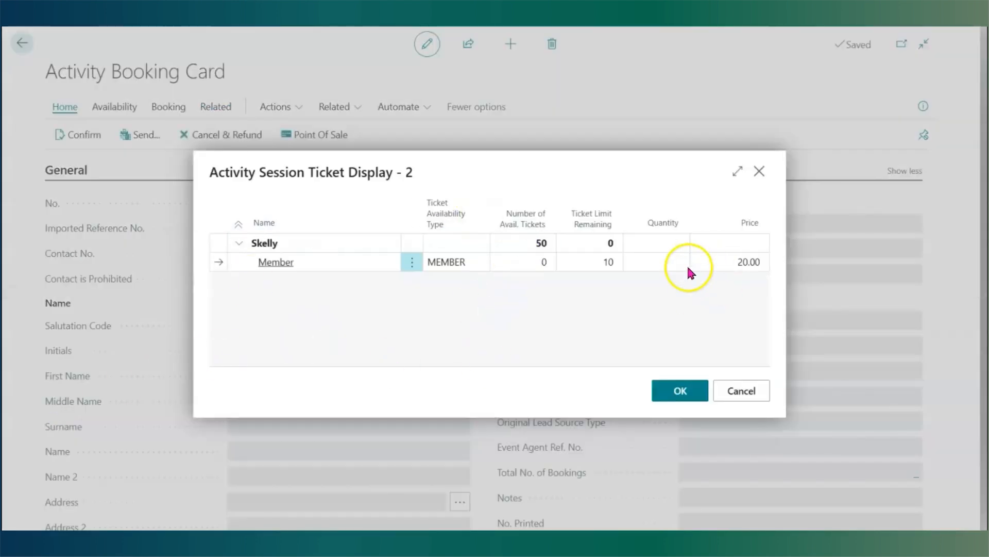
pyautogui.click(742, 392)
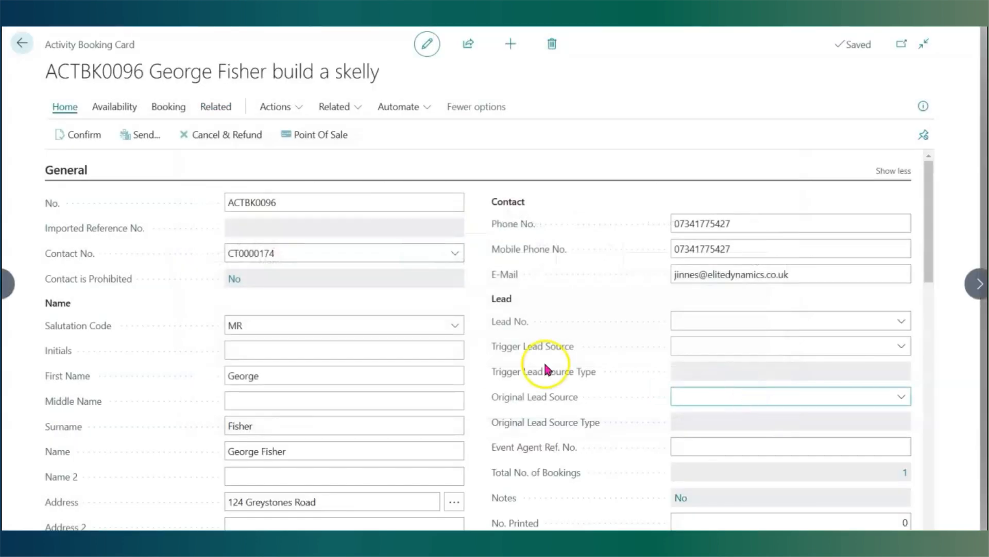
# - Review the member's activity bookings list and return to the role centre
pyautogui.click(227, 110)
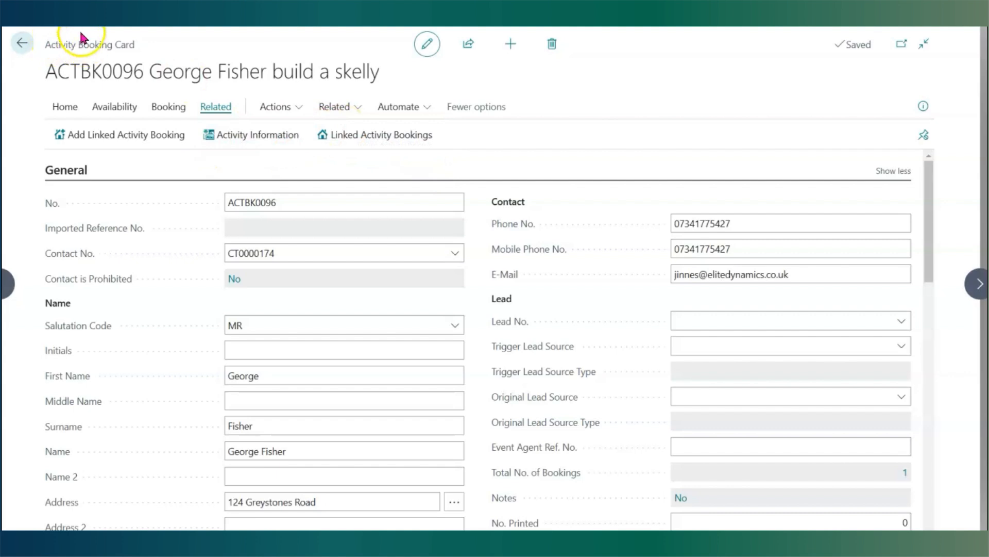
pyautogui.click(23, 42)
pyautogui.click(194, 135)
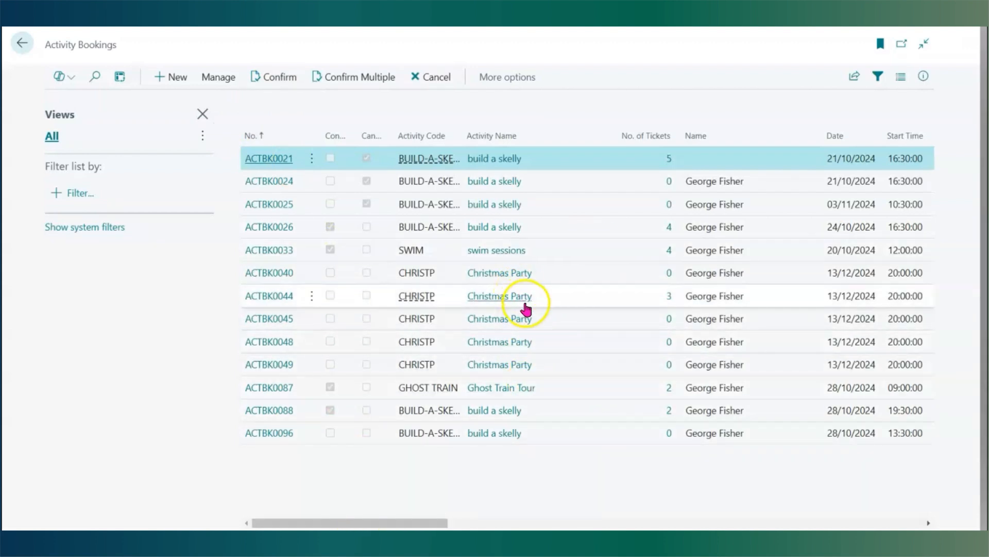
pyautogui.click(23, 41)
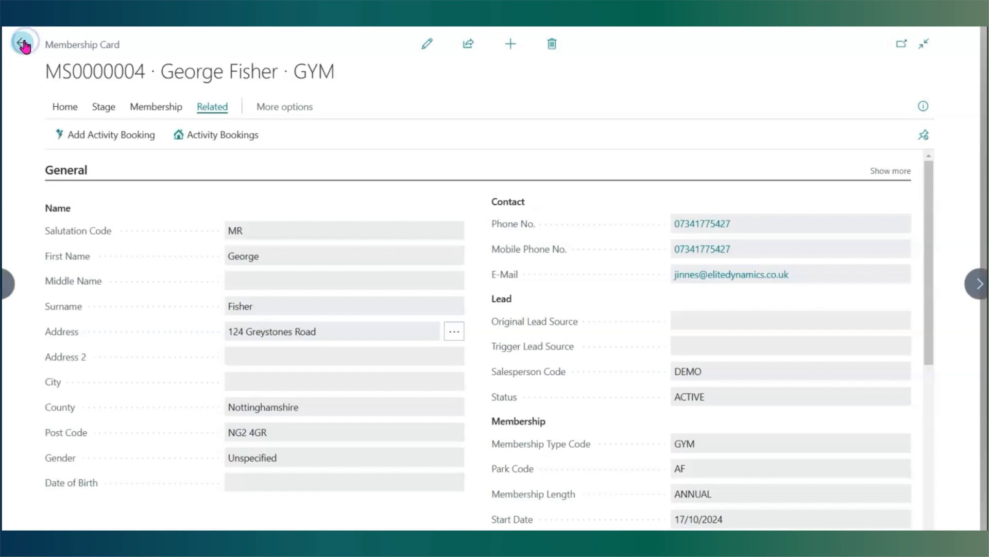
pyautogui.click(20, 44)
pyautogui.click(21, 44)
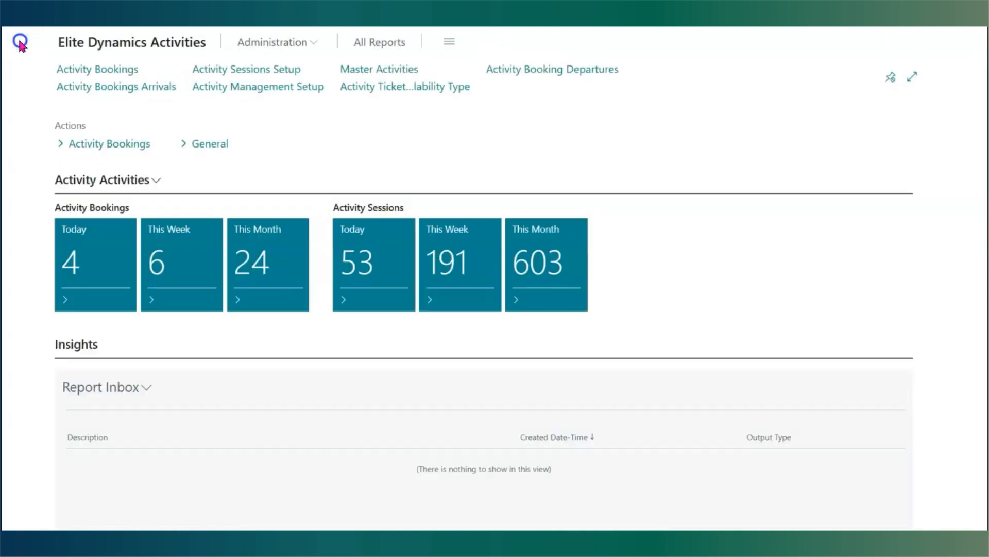
# - Open the Activity Session Matrix and switch off Large Columns
pyautogui.click(108, 149)
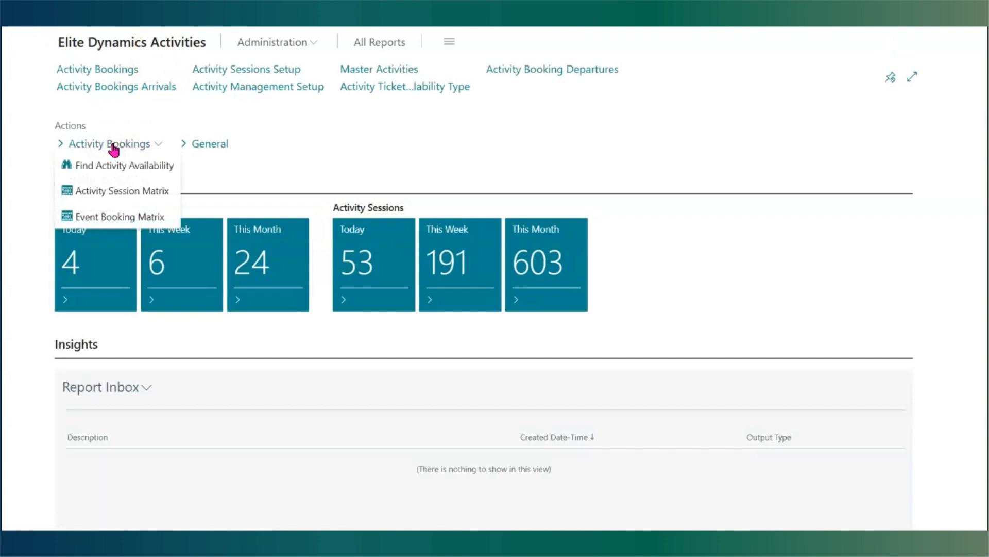
pyautogui.click(112, 191)
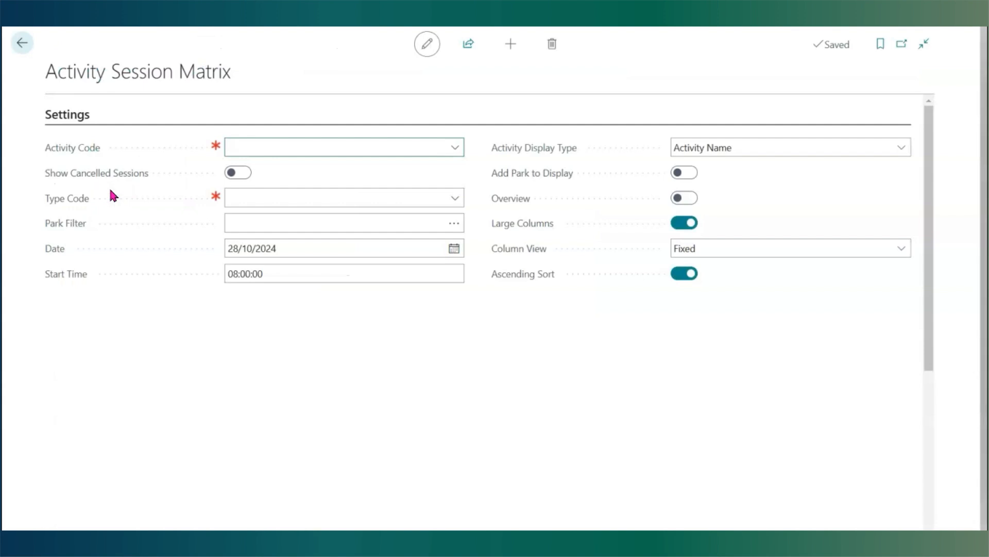
pyautogui.click(684, 222)
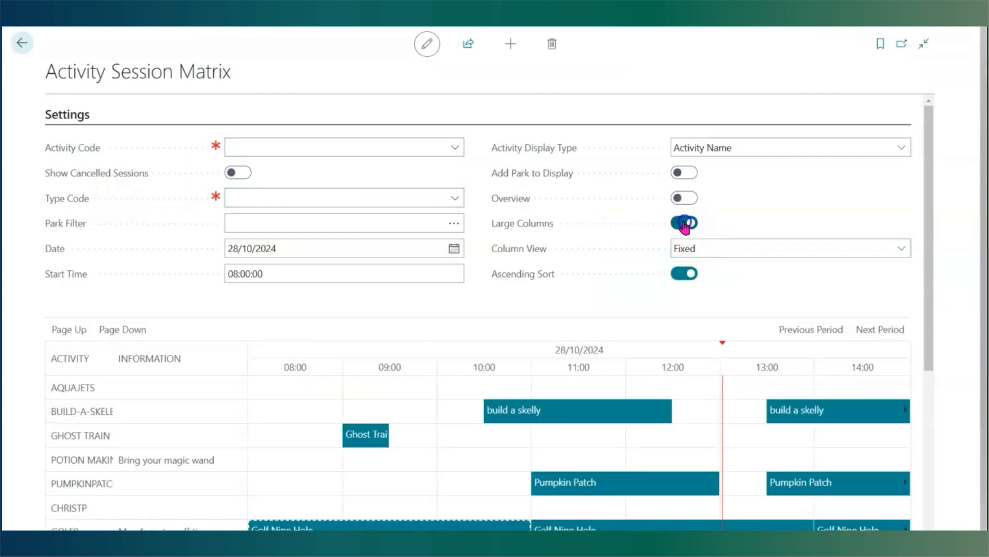
pyautogui.click(684, 223)
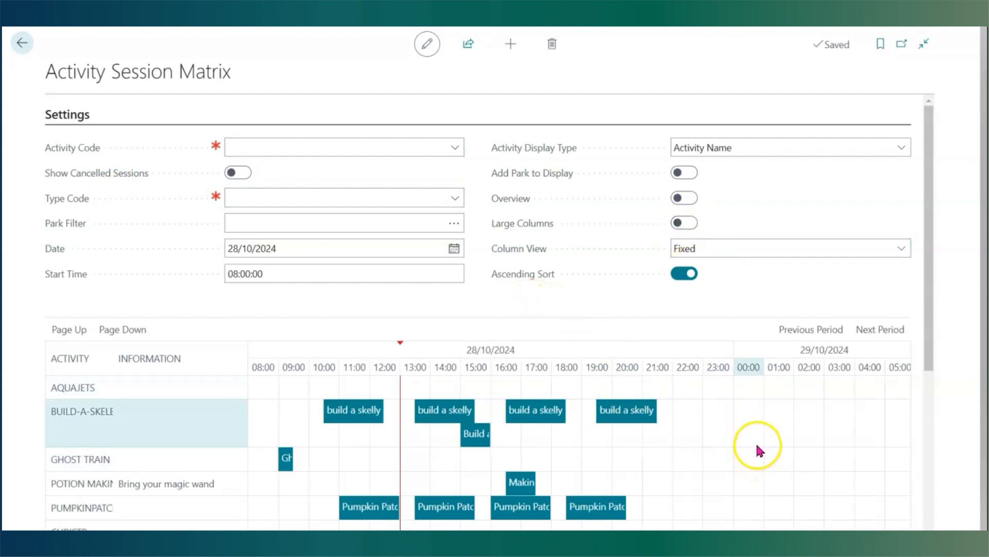
# - Browse the Type Code options without choosing one and scroll through the session matrix
pyautogui.moveTo(83, 223)
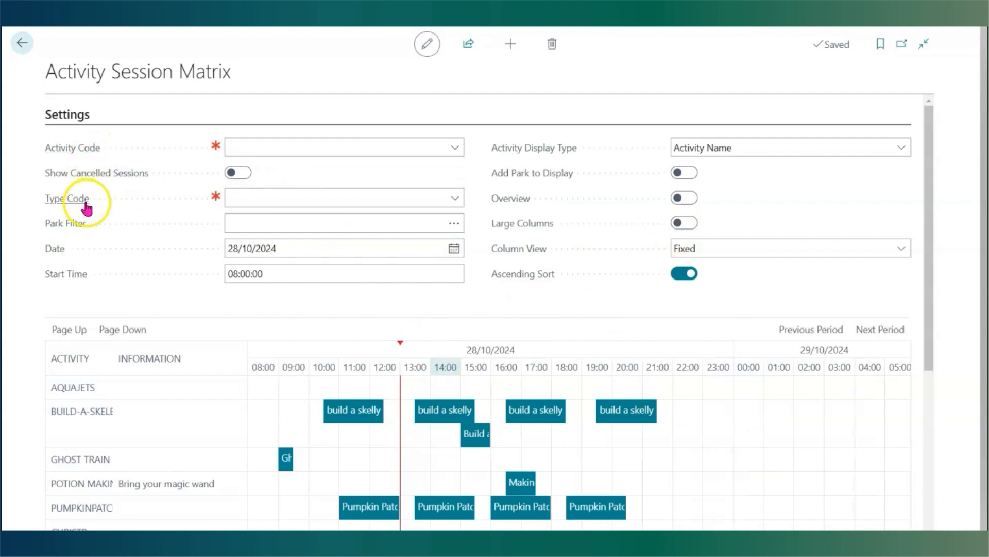
pyautogui.click(454, 198)
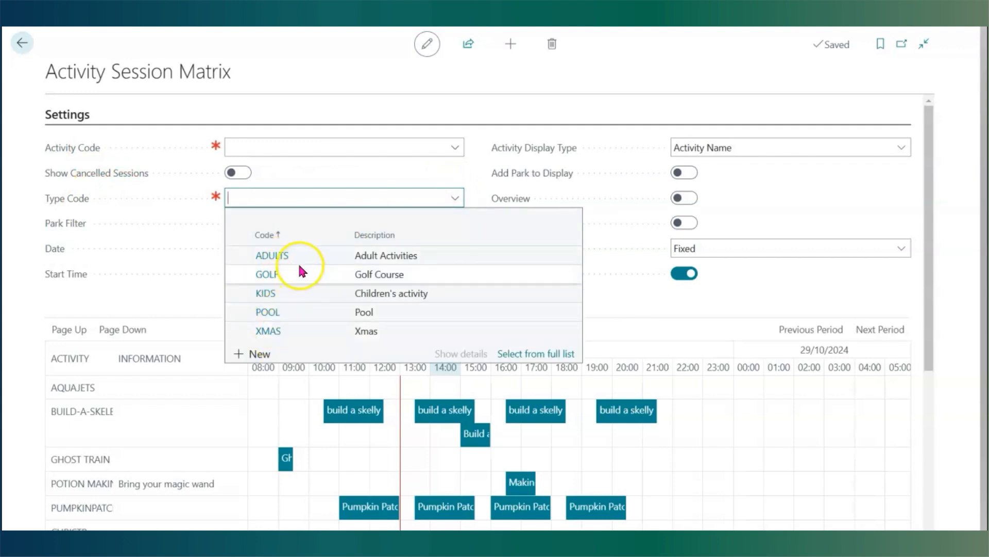
pyautogui.click(350, 87)
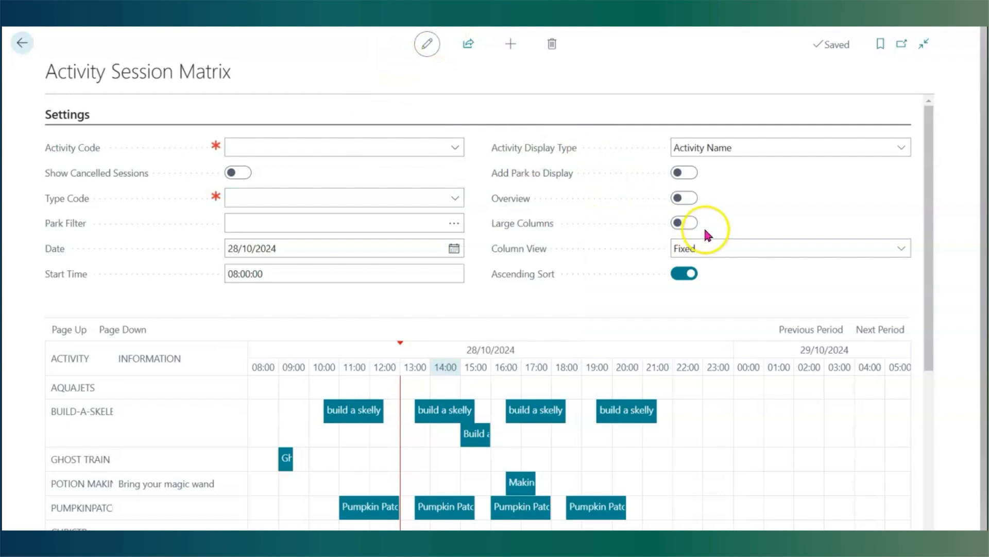
pyautogui.scroll(-4, 394, 397)
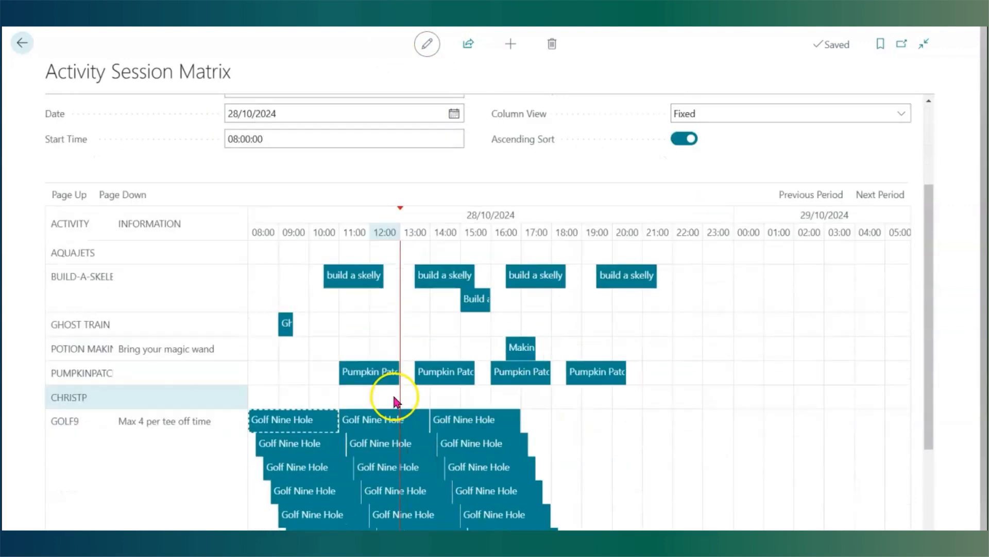
pyautogui.scroll(-2, 394, 395)
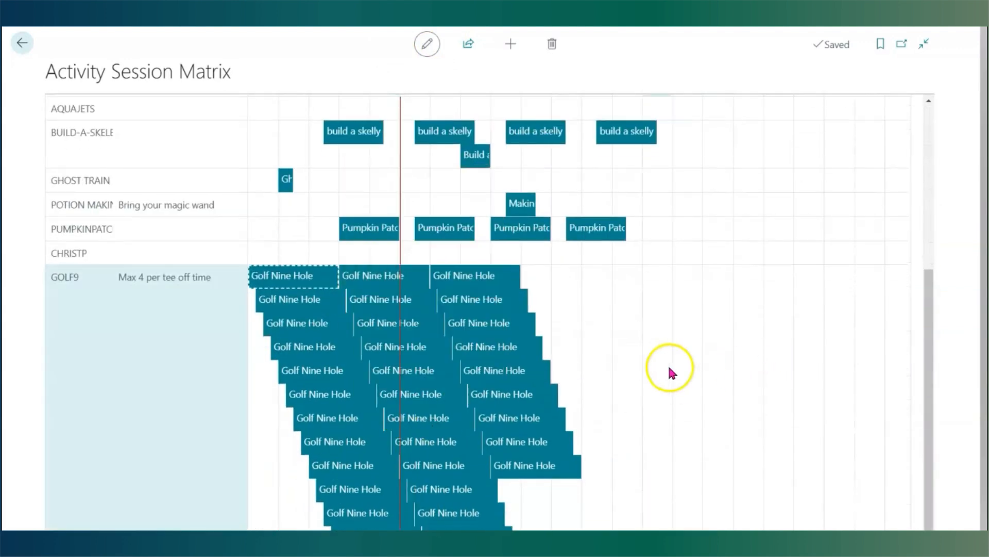
pyautogui.scroll(6, 600, 371)
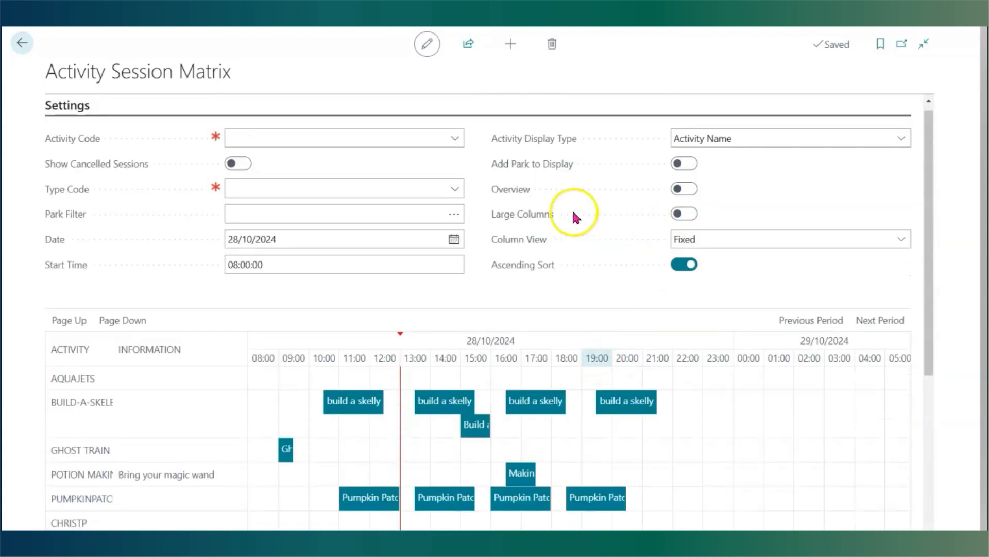
# - Turn on Overview and inspect the stacked Golf Nine Hole sessions and a Build a Skelly session's details
pyautogui.click(687, 190)
pyautogui.scroll(-5, 648, 413)
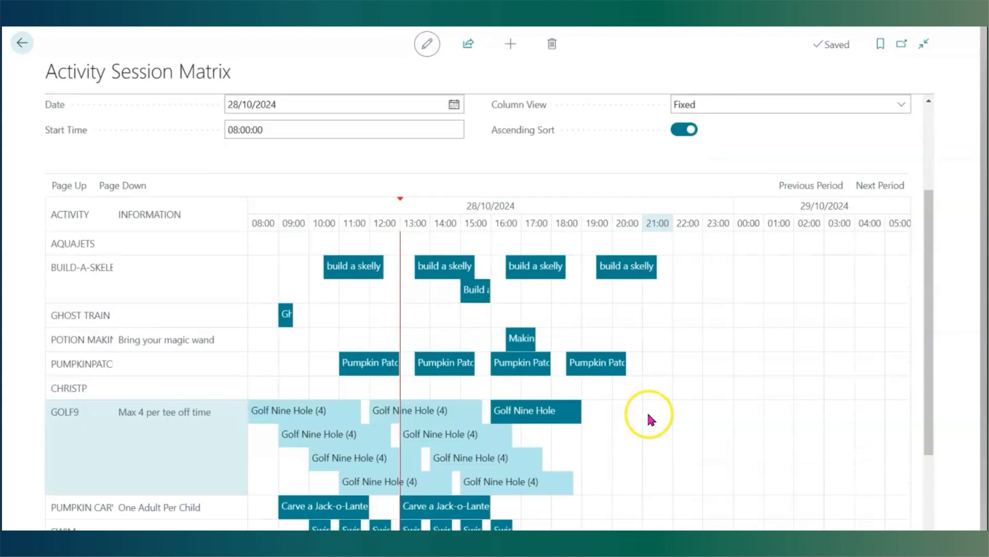
pyautogui.moveTo(536, 402)
pyautogui.moveTo(298, 351)
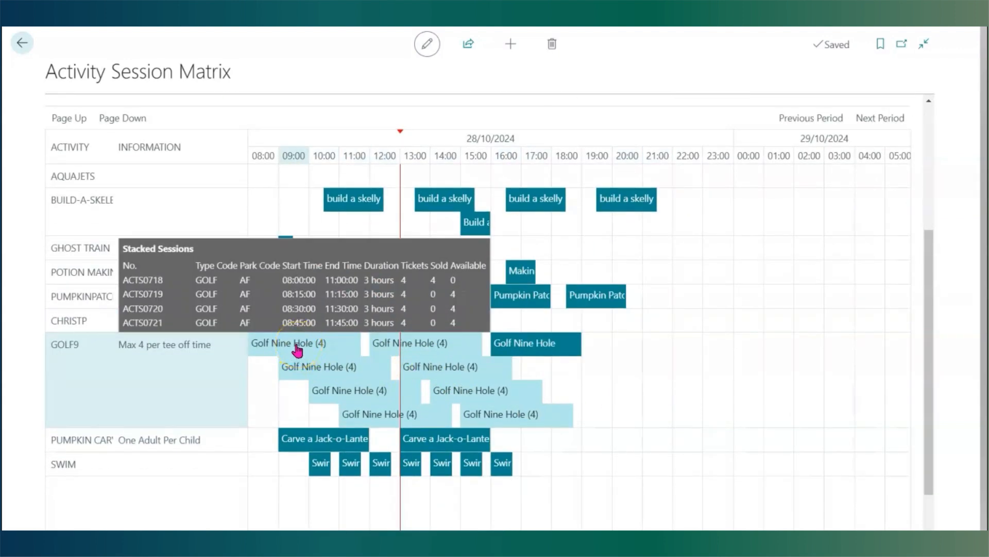
pyautogui.moveTo(352, 200)
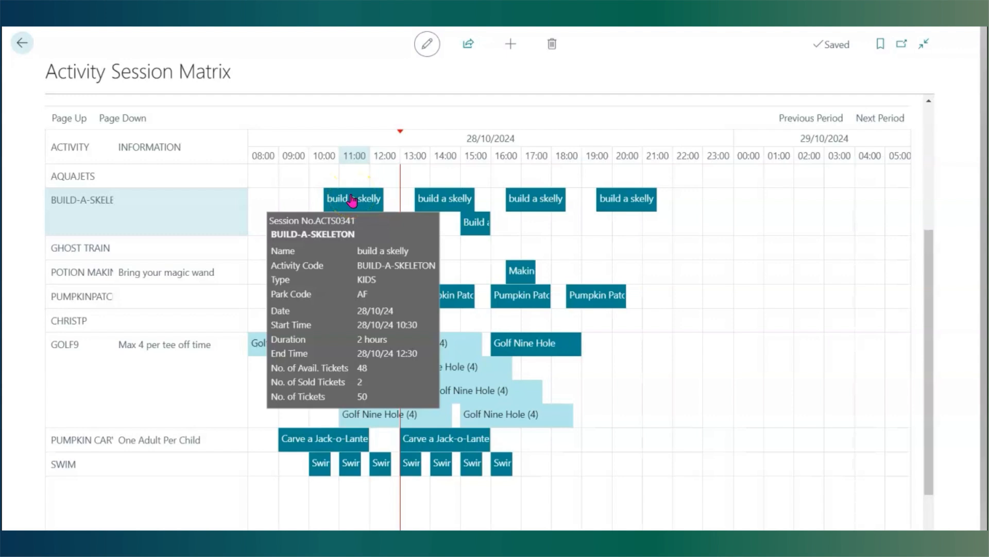
pyautogui.click(351, 201)
pyautogui.scroll(4, 653, 246)
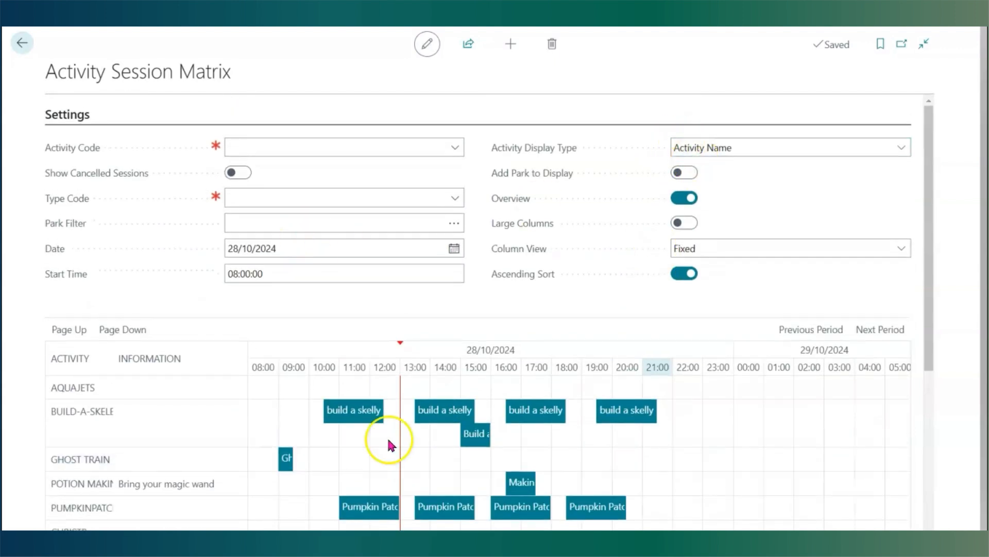
# - Turn on Add Park to Display and inspect the Build a Skelly sessions in each park
pyautogui.click(684, 174)
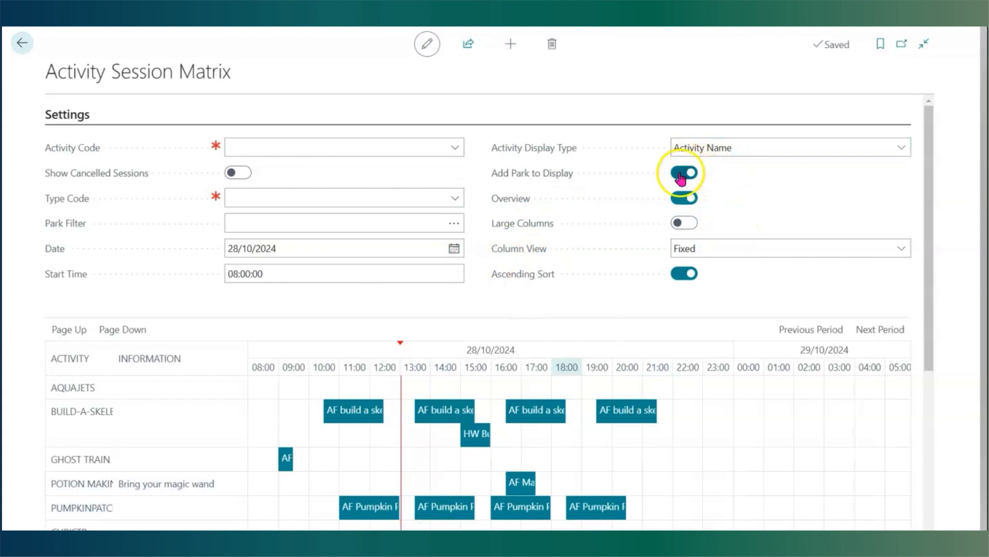
pyautogui.moveTo(477, 443)
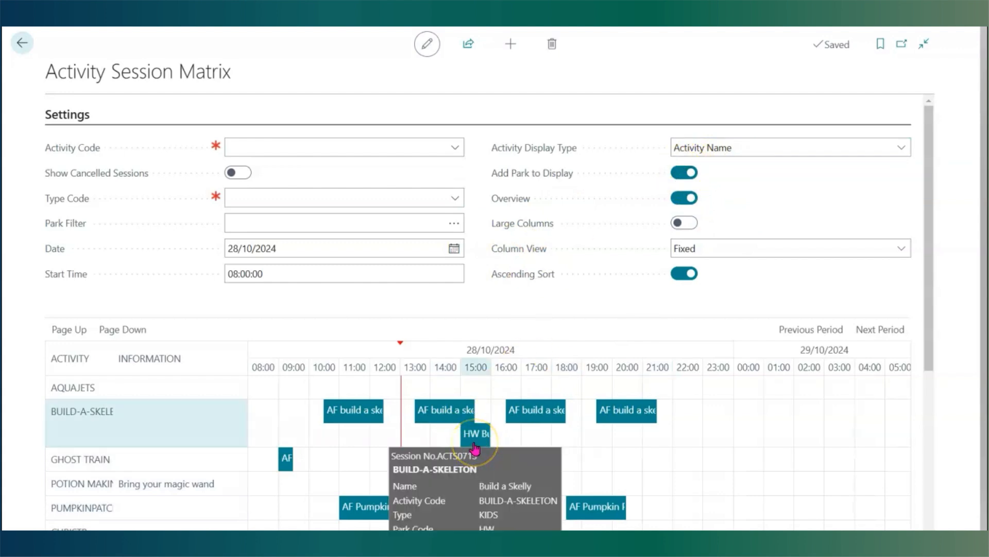
pyautogui.moveTo(441, 414)
# - Open the activity options for the afternoon AF Build a Skelly session, cancel, and return to the role centre
pyautogui.click(531, 412)
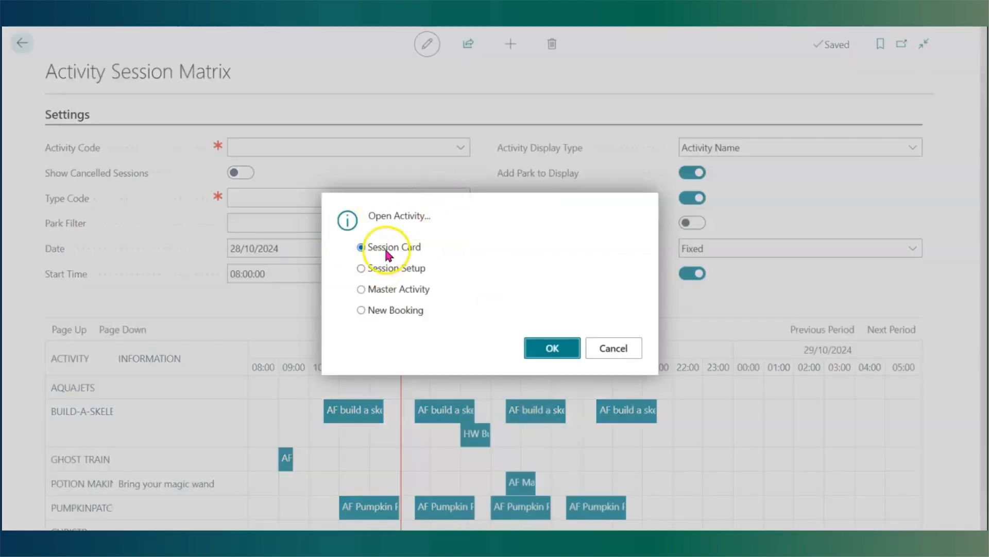
pyautogui.click(639, 356)
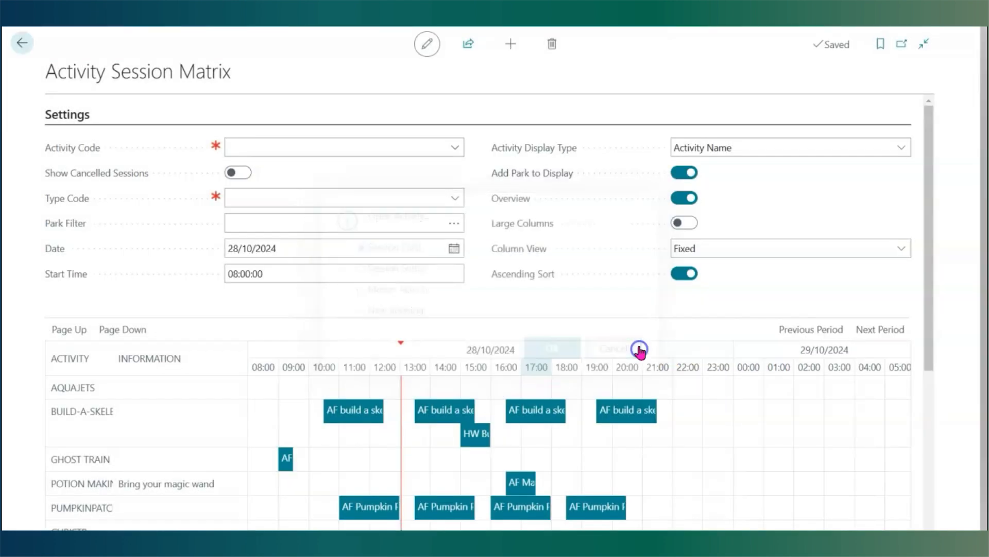
pyautogui.click(21, 48)
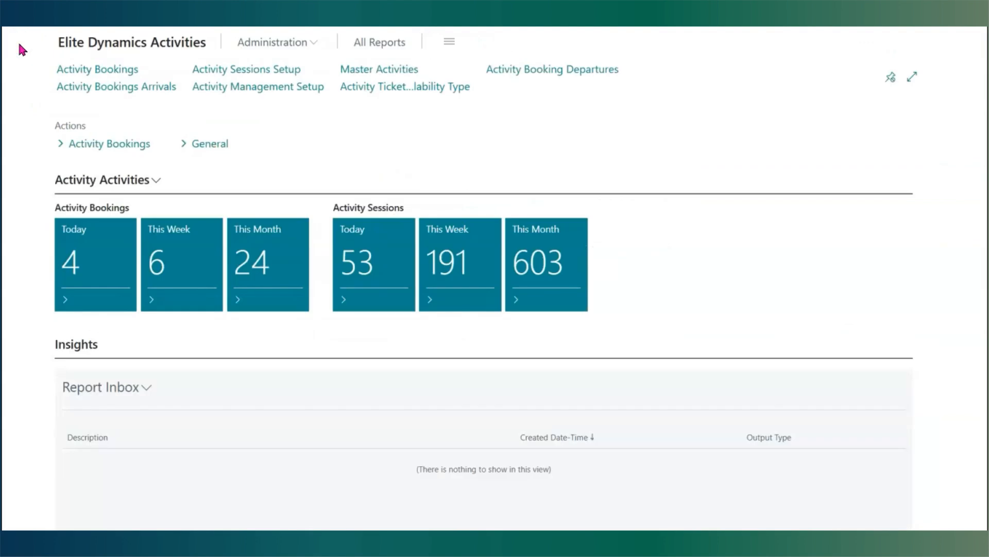
# - Open the SWIM master activity card and review its Requires Check-In options, keeping Check-In and Out
pyautogui.click(386, 71)
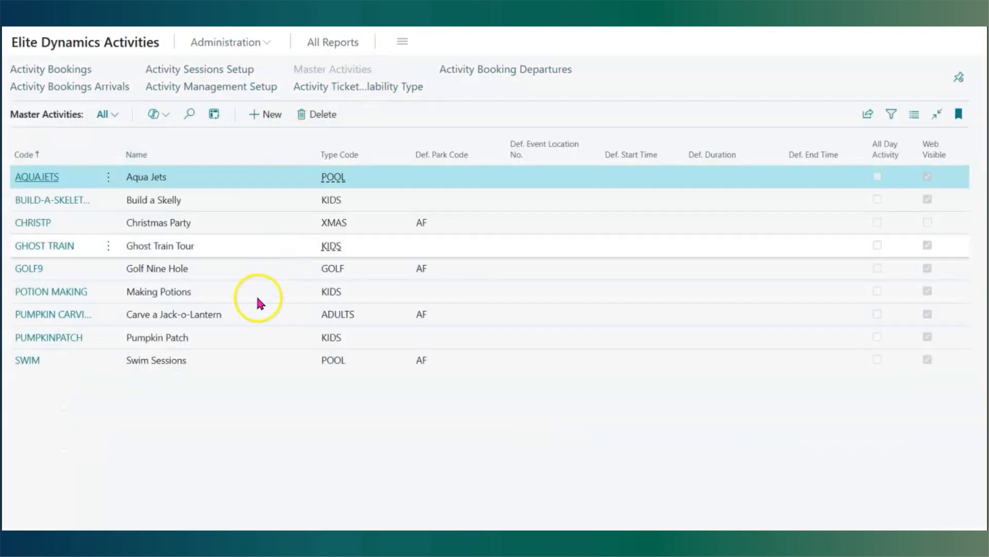
pyautogui.click(27, 362)
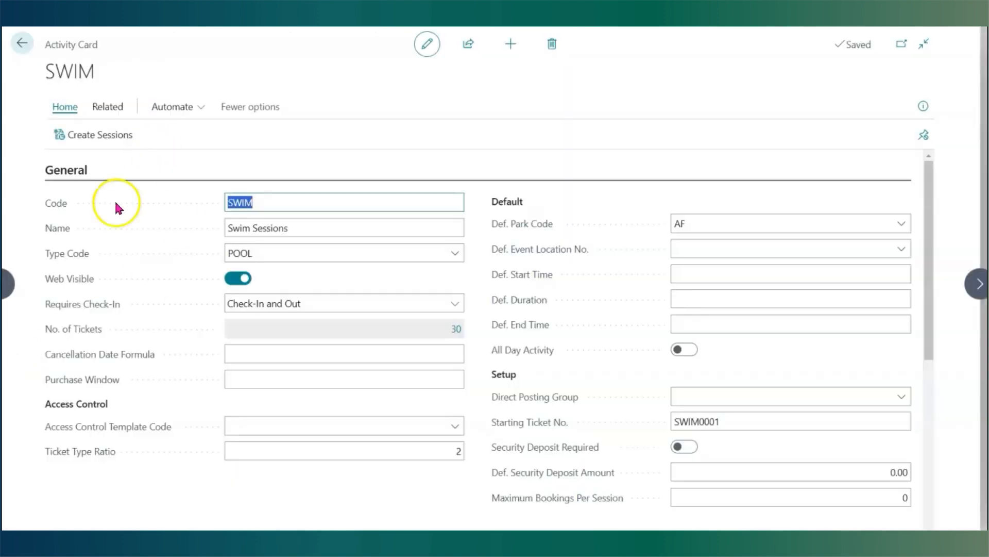
pyautogui.click(262, 302)
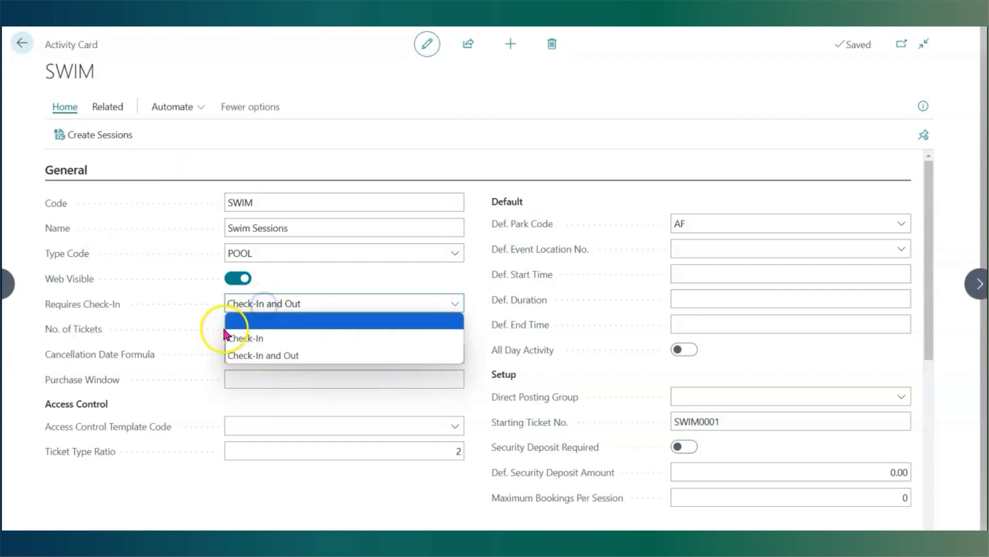
pyautogui.click(251, 324)
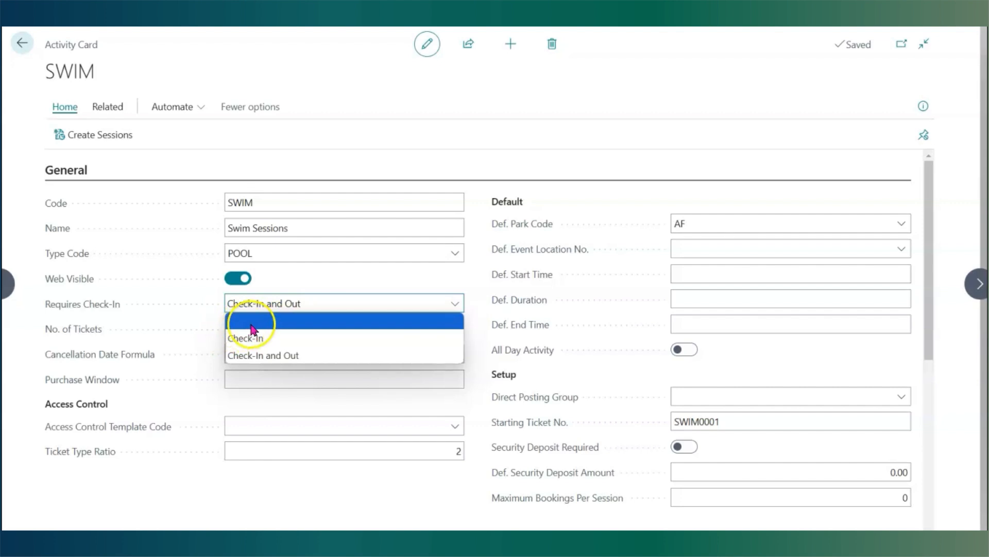
pyautogui.click(257, 359)
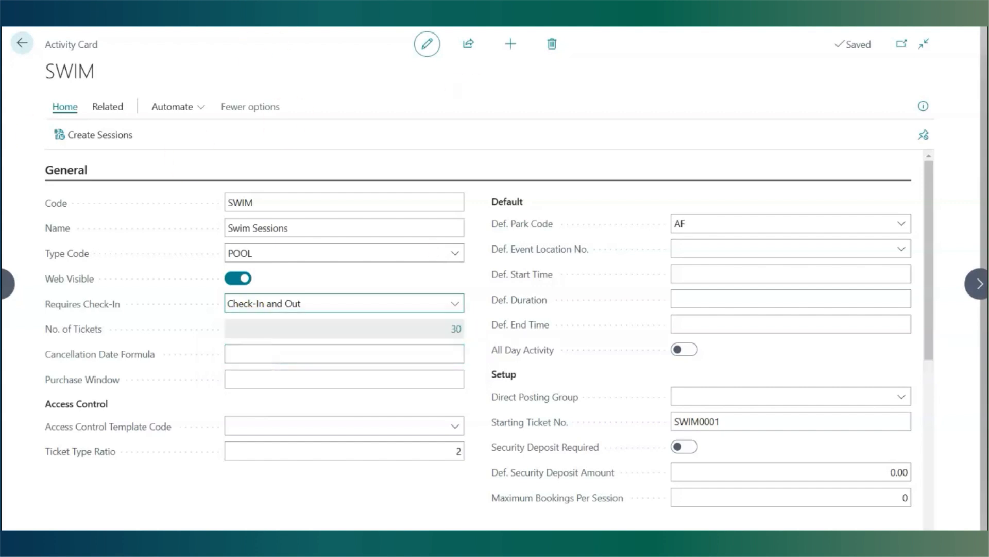
# - Return to the role centre and open Activity Bookings Arrivals
pyautogui.click(22, 43)
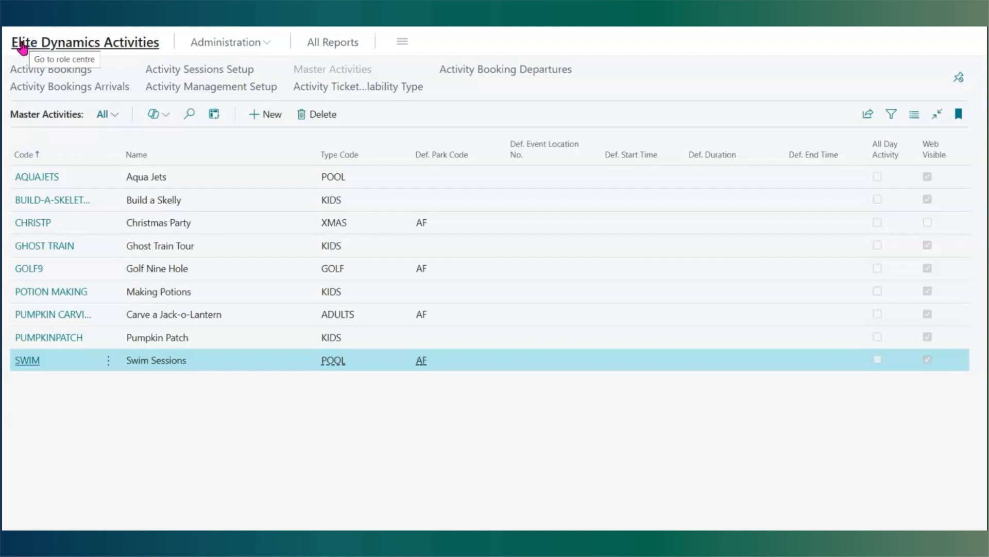
pyautogui.click(22, 44)
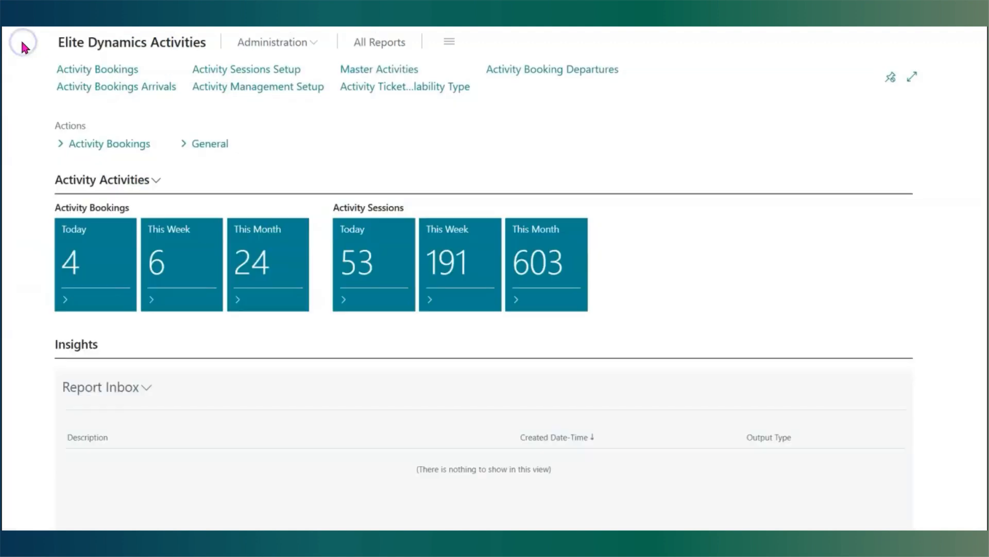
pyautogui.click(94, 88)
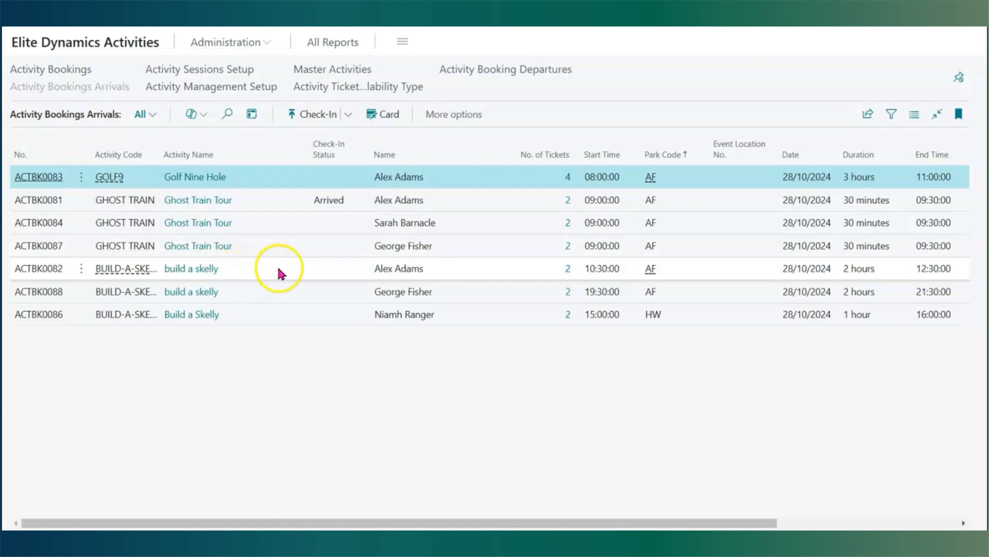
# - Select a Ghost Train Tour arrival and view its Check-In and No Show options
pyautogui.click(314, 227)
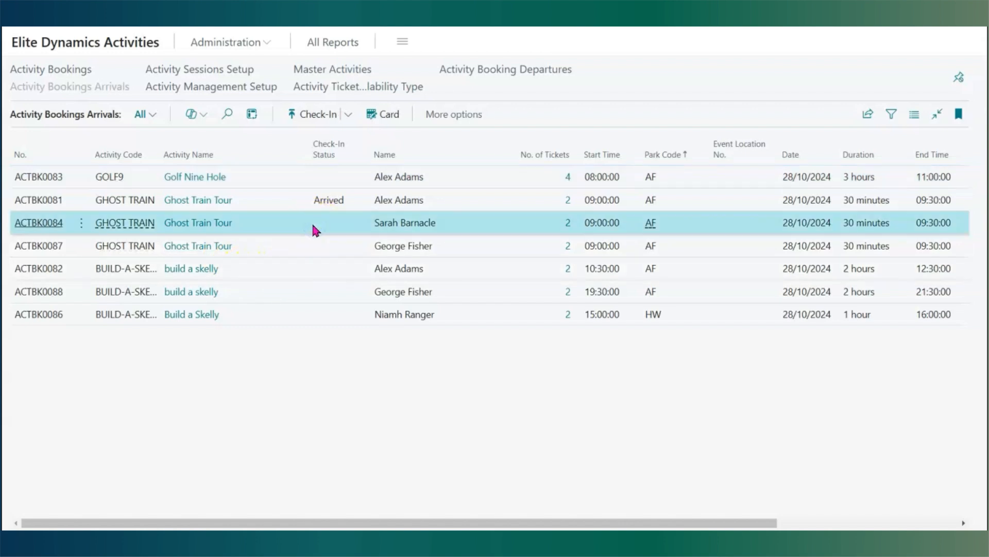
pyautogui.click(349, 116)
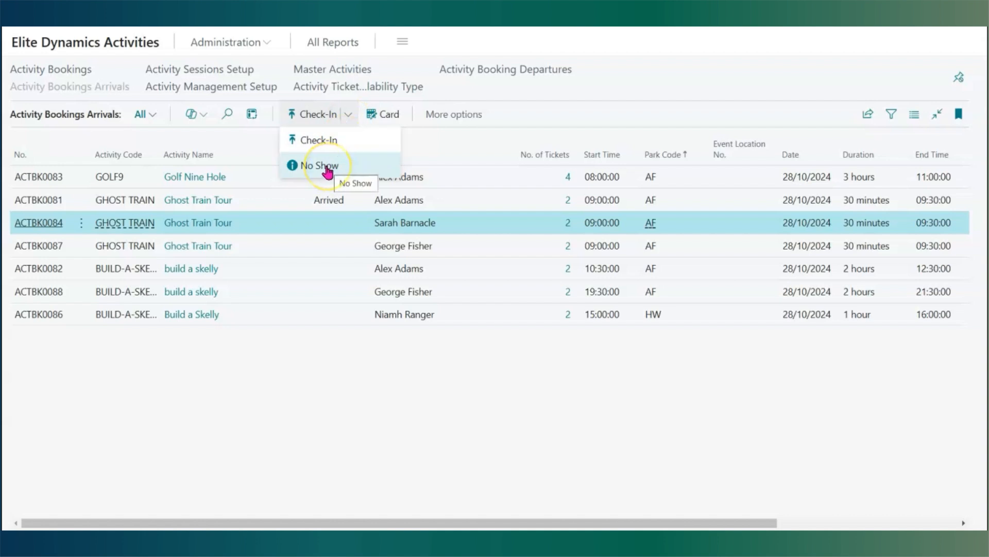
pyautogui.click(297, 245)
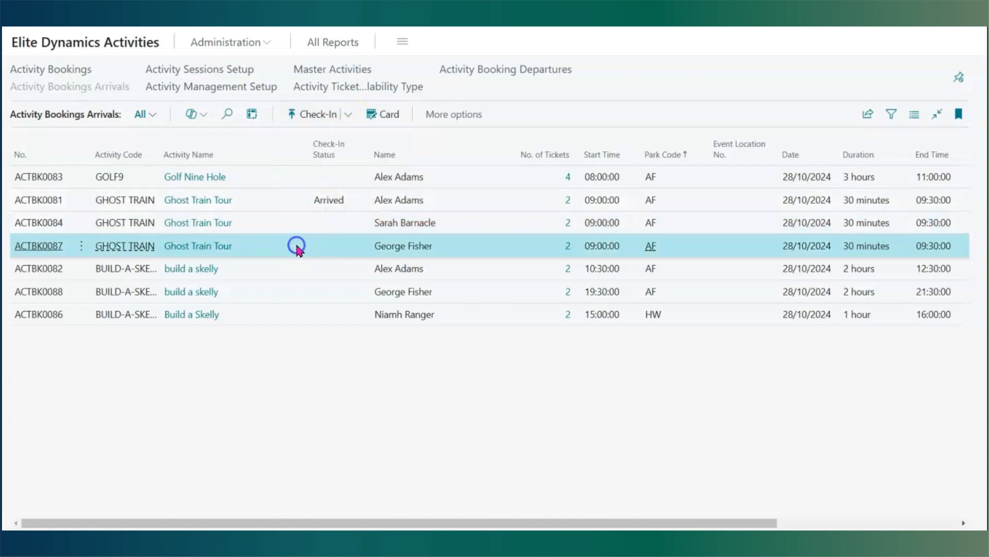
# - Open the last 09:00 Ghost Train Tour booking card, review its Check-In actions and scroll to its tickets
pyautogui.click(385, 119)
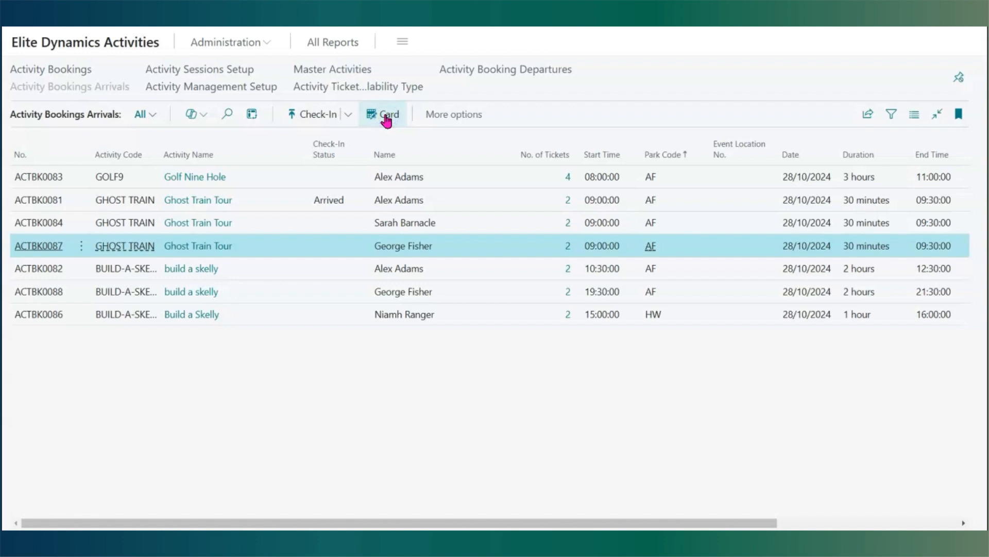
pyautogui.click(217, 110)
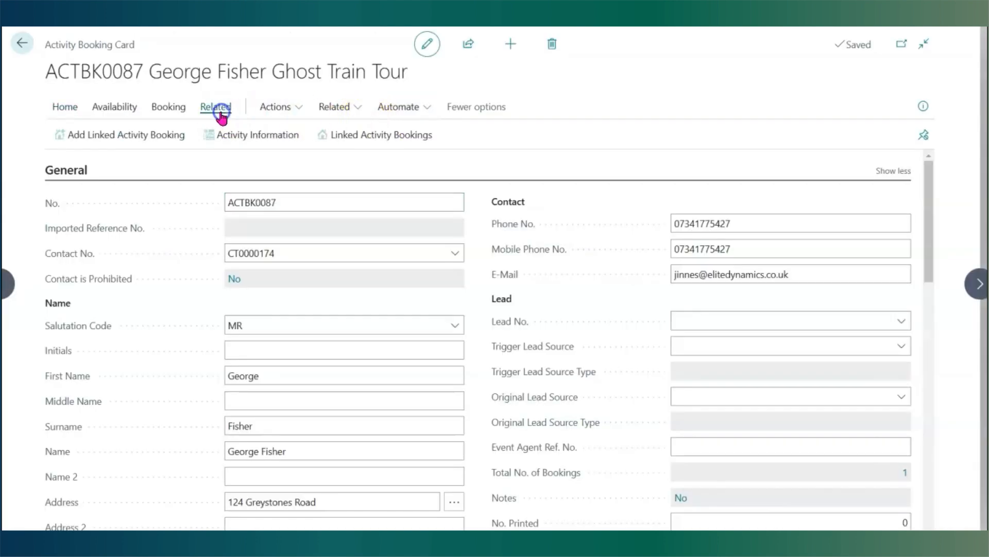
pyautogui.click(273, 107)
pyautogui.moveTo(280, 136)
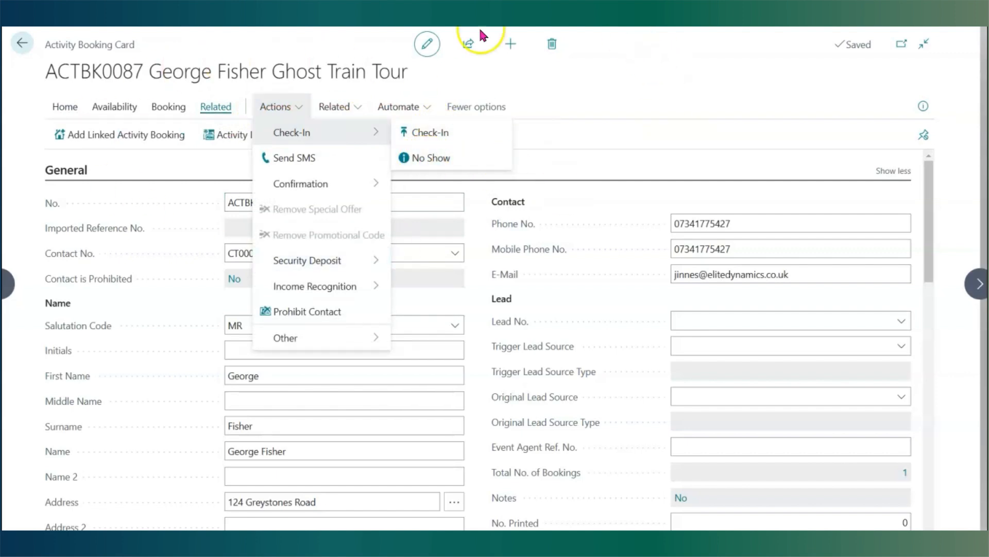
pyautogui.click(704, 103)
pyautogui.scroll(-10, 594, 294)
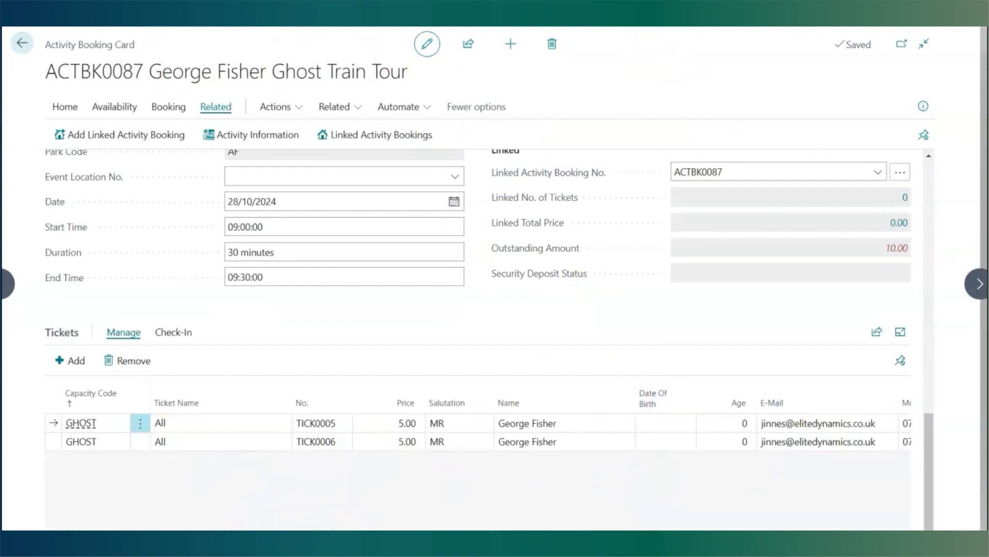
# - Check in the first Ghost Train Tour ticket, TICK0005, on the booking
pyautogui.moveTo(541, 535); pyautogui.dragTo(662, 535)
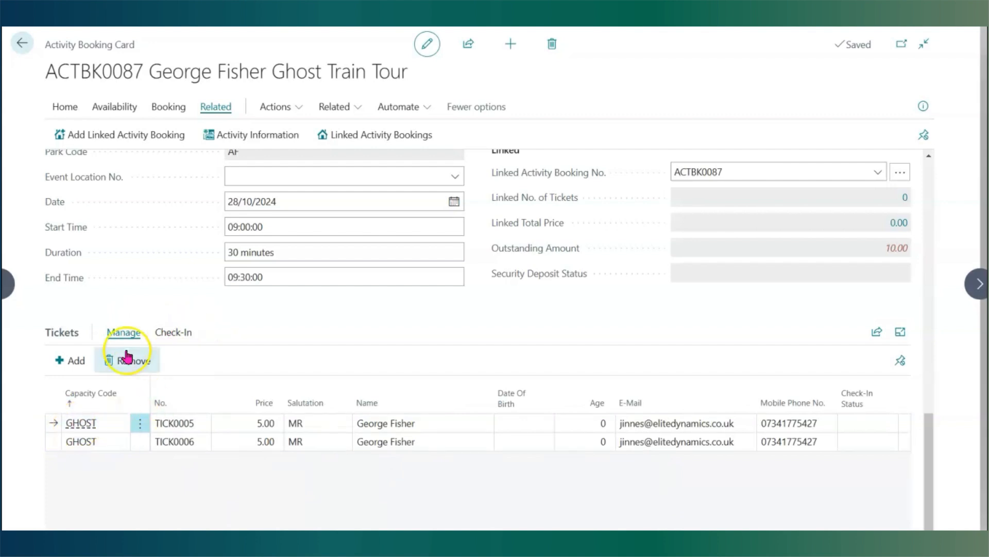
pyautogui.click(173, 335)
pyautogui.click(80, 361)
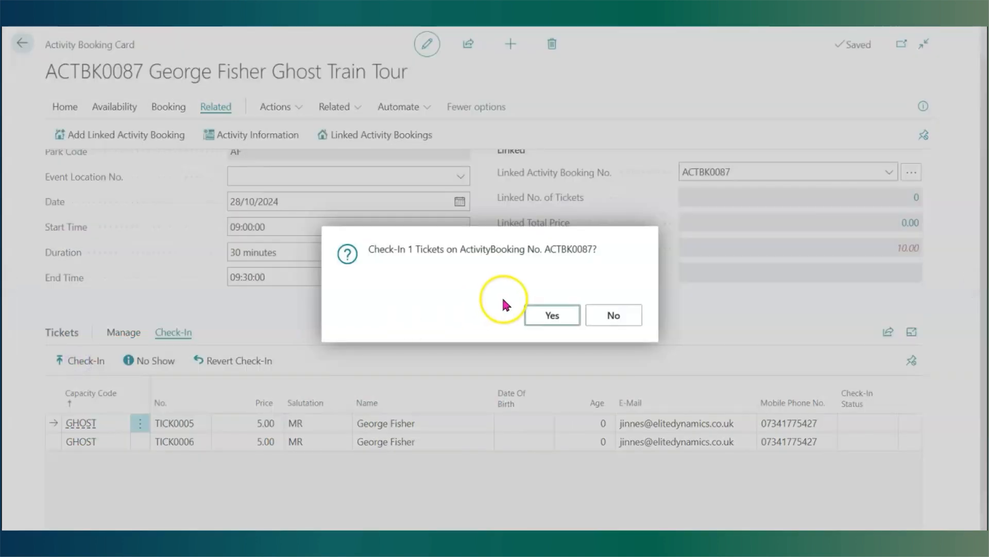
pyautogui.click(550, 311)
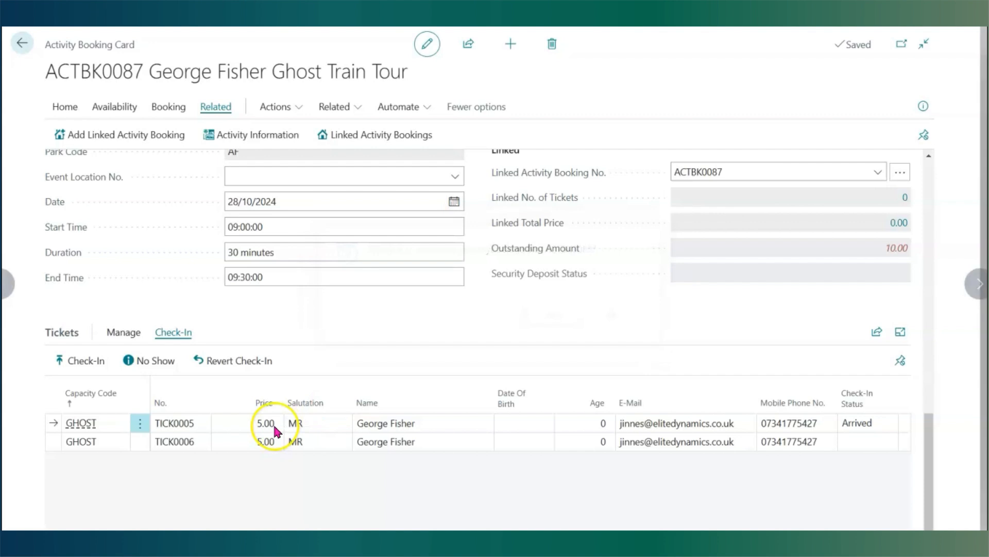
# - Mark the second ticket, TICK0006, as a No Show
pyautogui.click(53, 443)
pyautogui.click(149, 360)
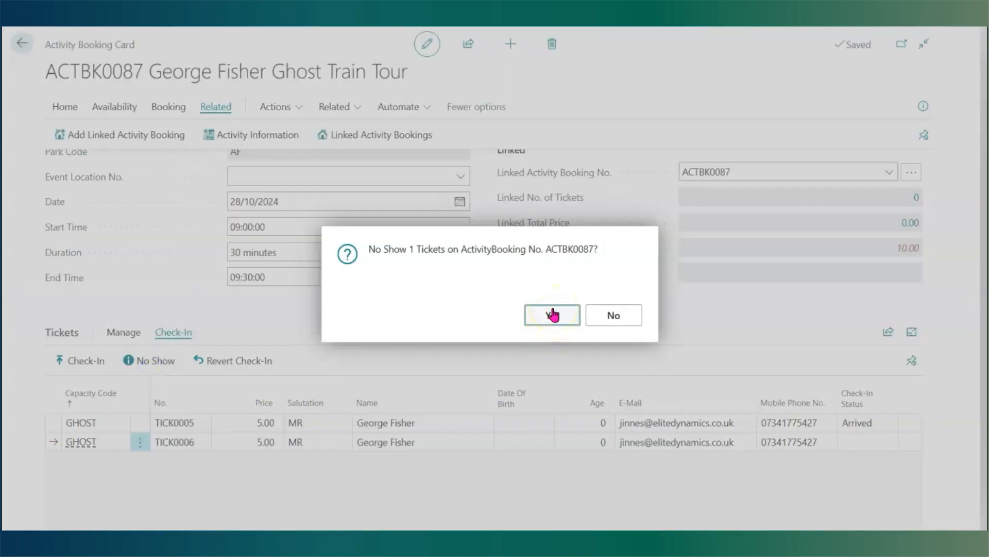
pyautogui.click(553, 314)
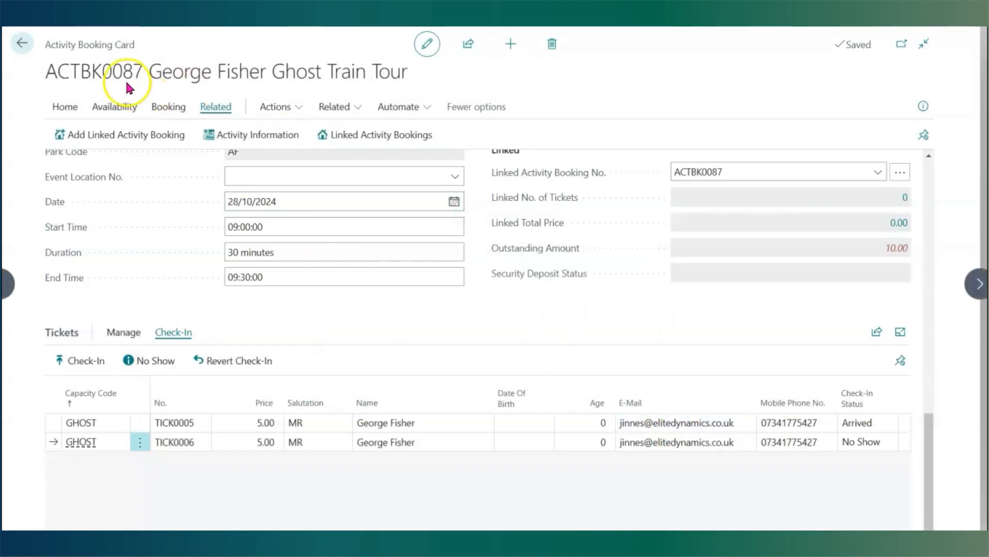
# - Return to the role centre and browse Activity Bookings and Activity Sessions Setup, reviewing the Complete and Cancel options
pyautogui.click(20, 46)
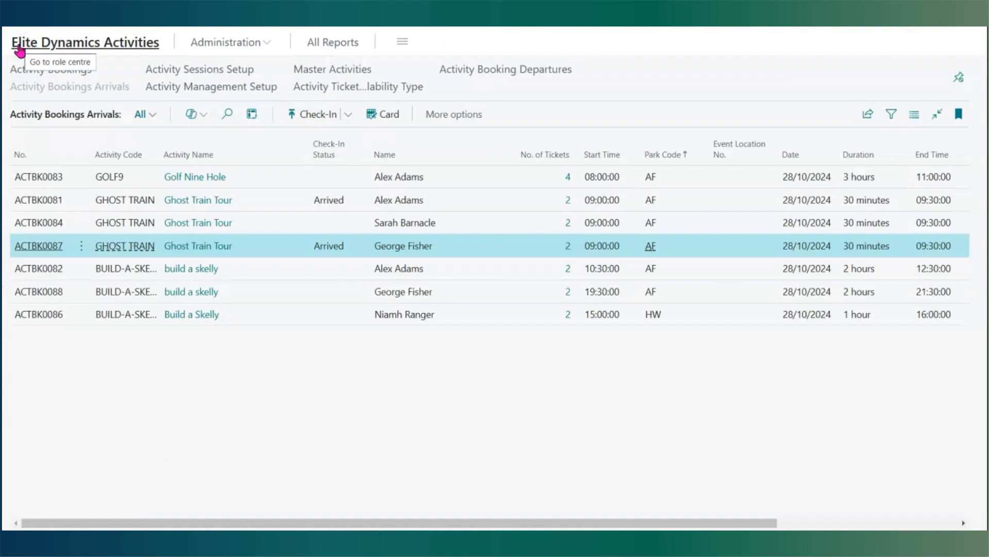
pyautogui.click(21, 46)
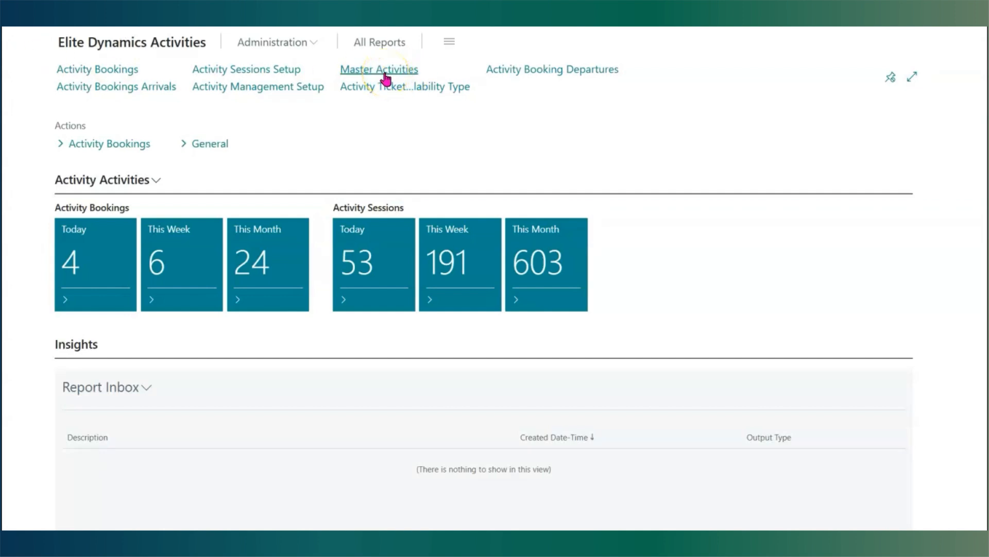
pyautogui.click(93, 70)
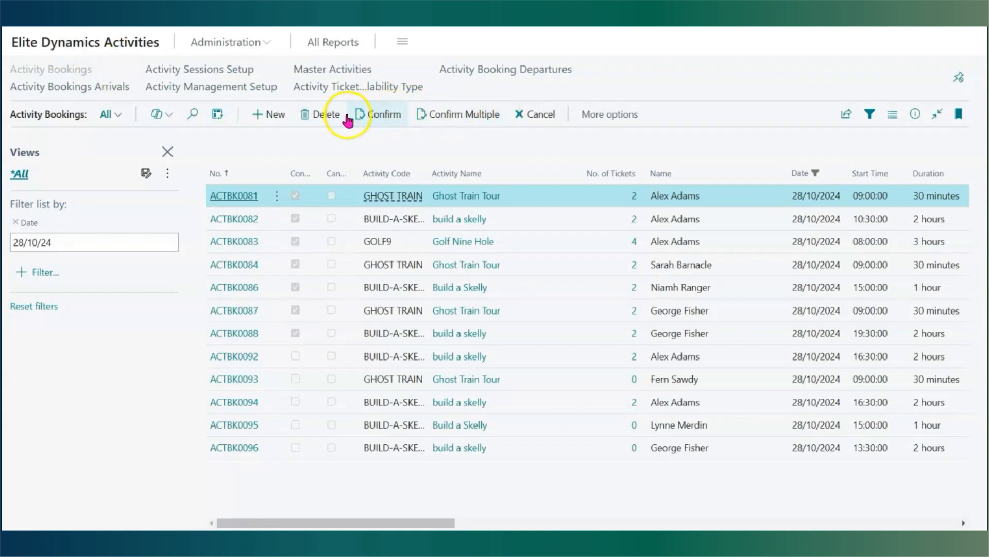
pyautogui.click(223, 71)
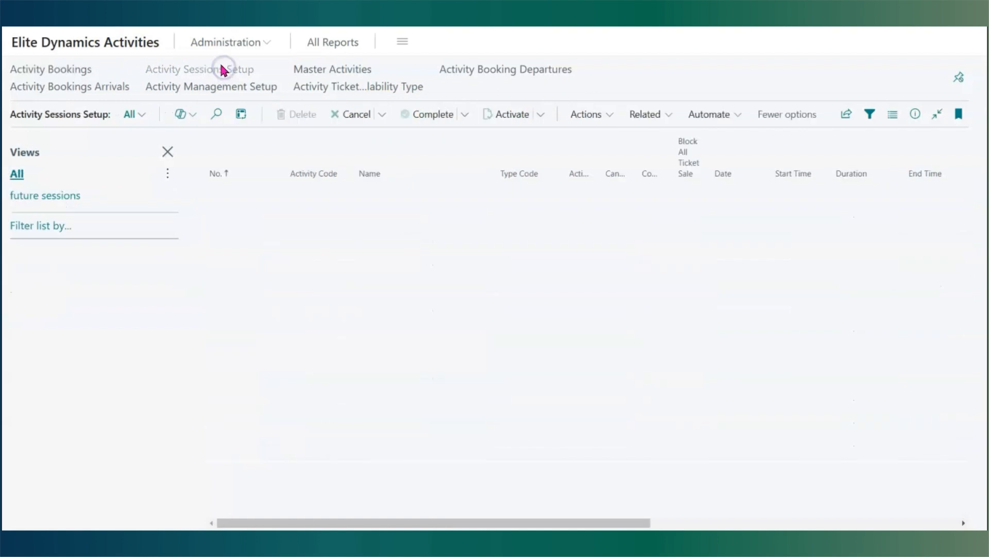
pyautogui.click(461, 123)
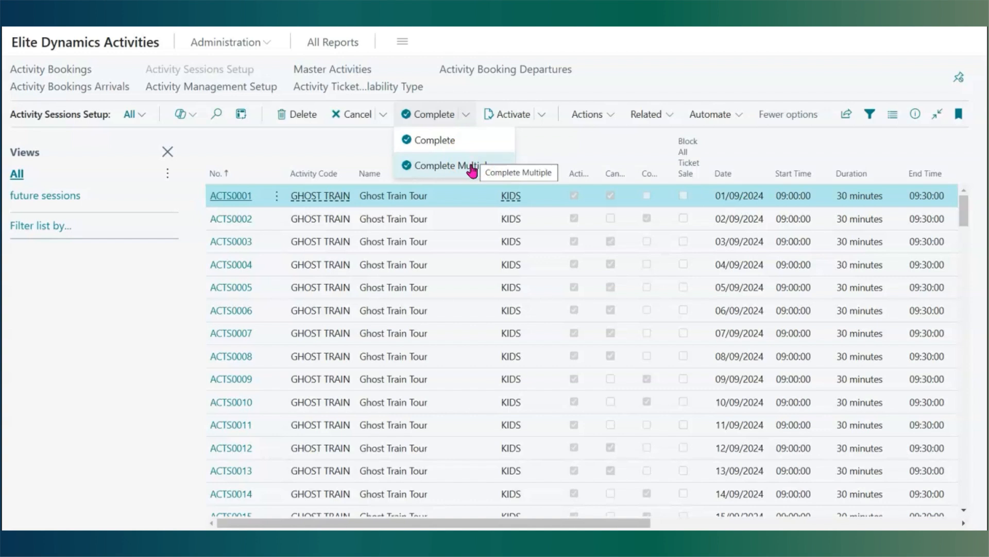
pyautogui.click(380, 114)
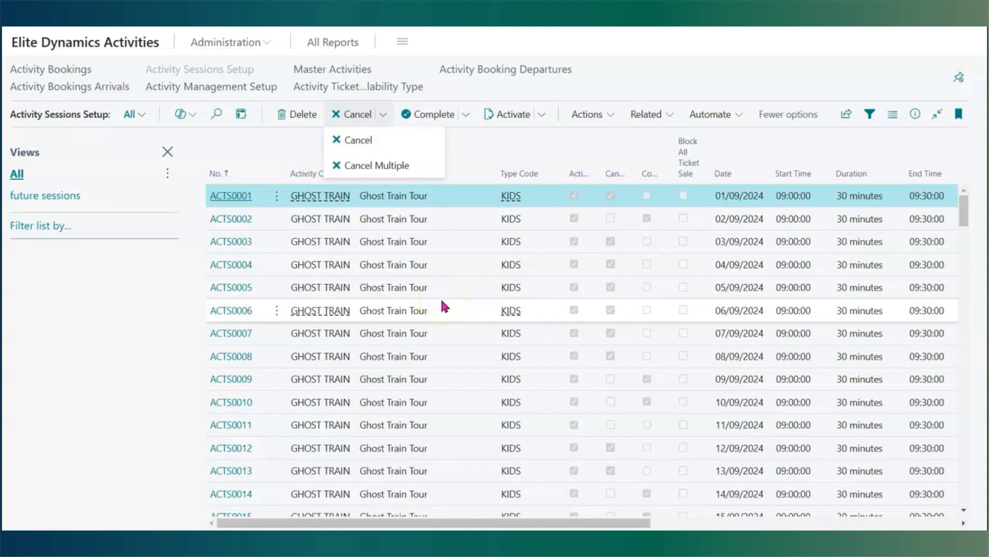
# - Open the SWIM master activity card, scroll to its ticket setup and sessions, and toggle the ticket capacity fact box
pyautogui.click(332, 68)
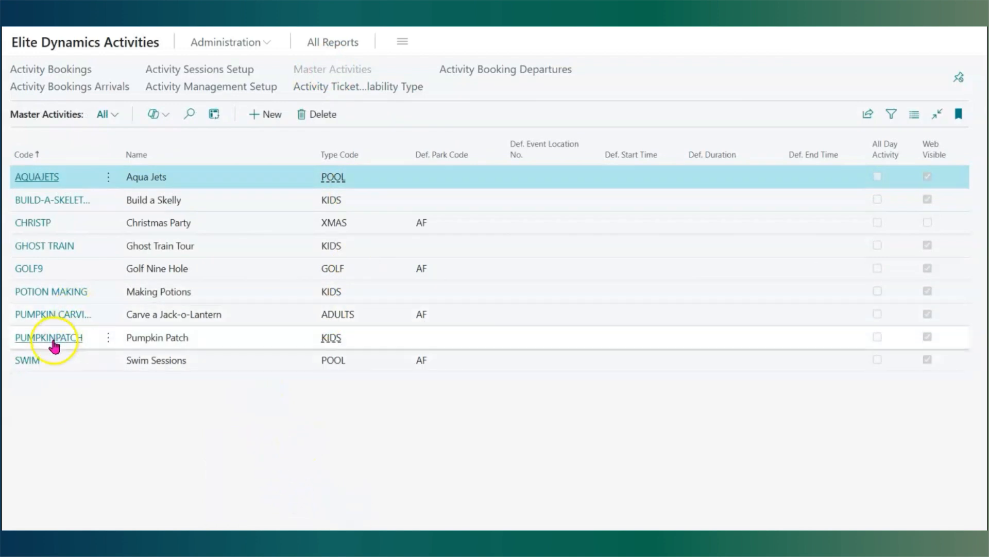
pyautogui.click(24, 356)
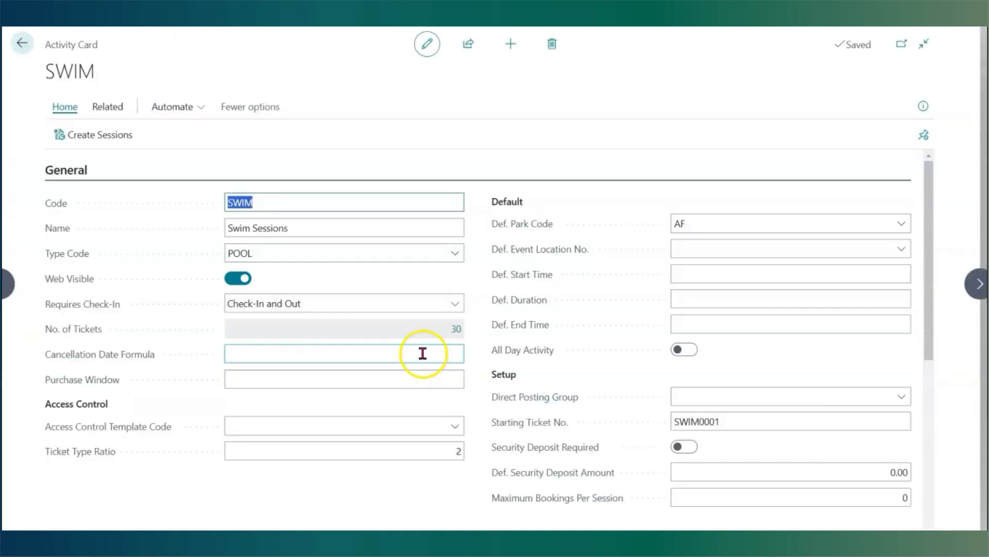
pyautogui.scroll(-8, 395, 349)
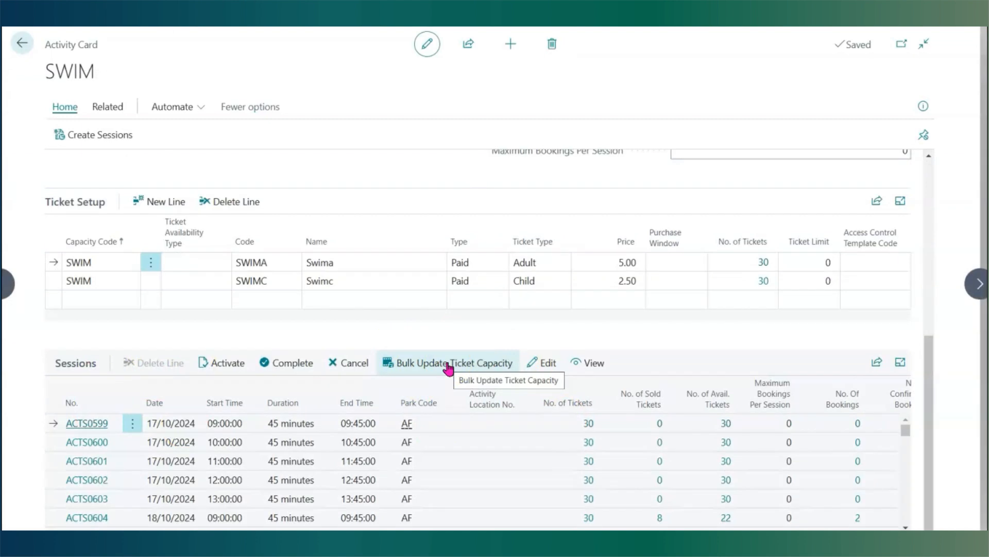
pyautogui.click(924, 106)
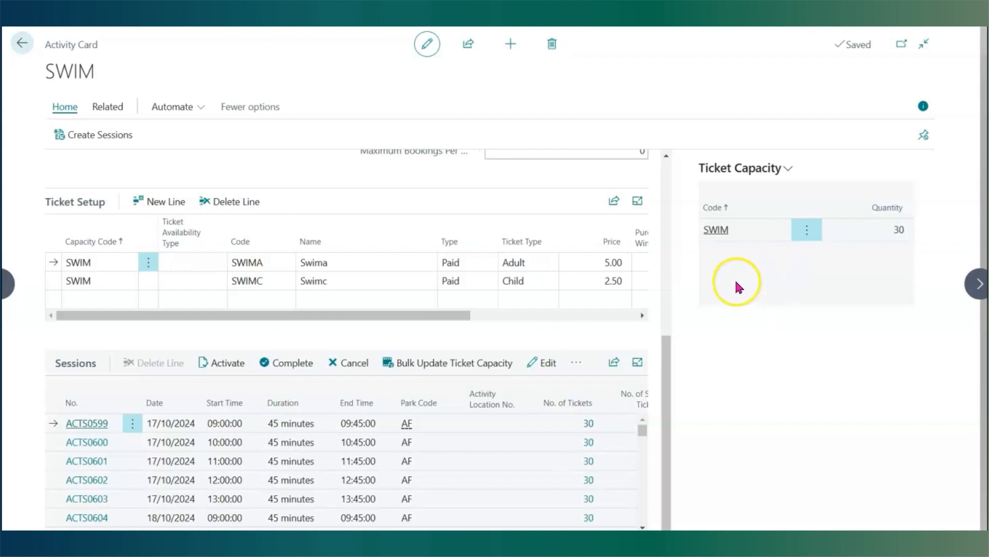
pyautogui.click(924, 107)
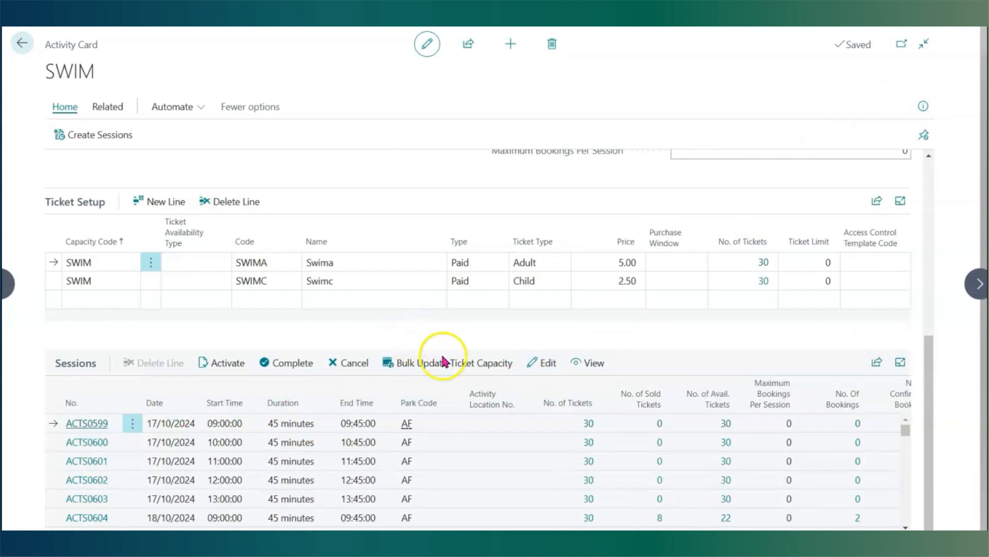
# - Bulk update the ticket capacity of session ACTS0599 to 25 and update its tickets
pyautogui.click(428, 369)
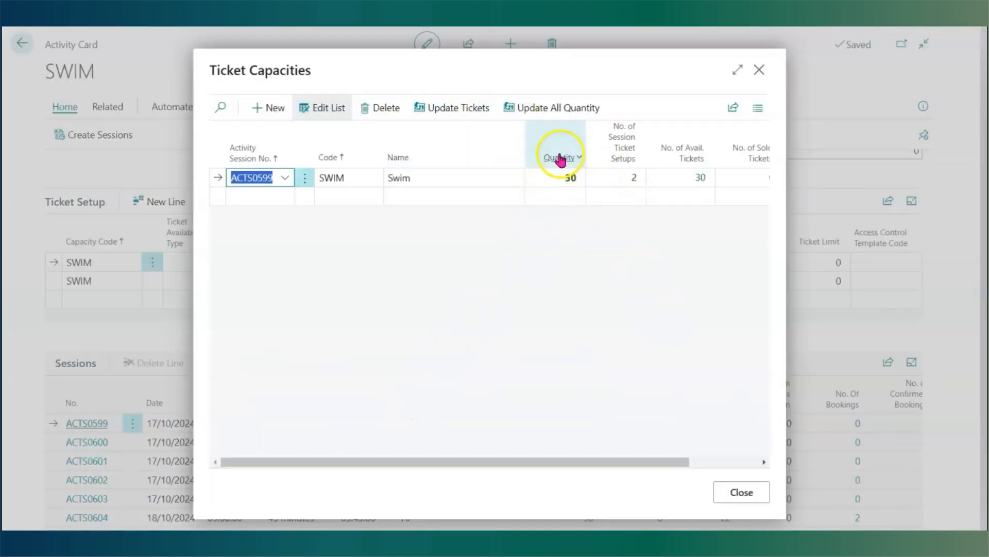
pyautogui.click(553, 179)
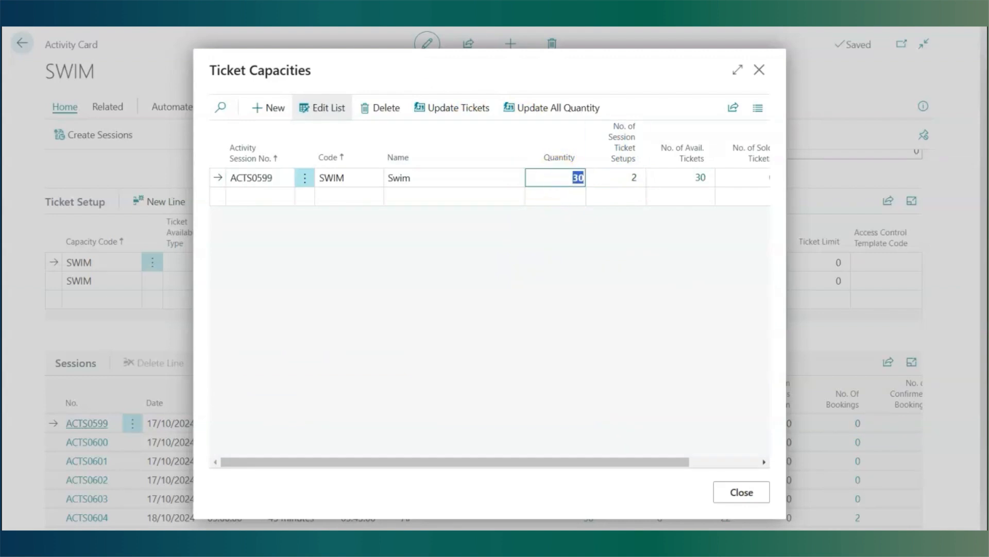
pyautogui.write('25')
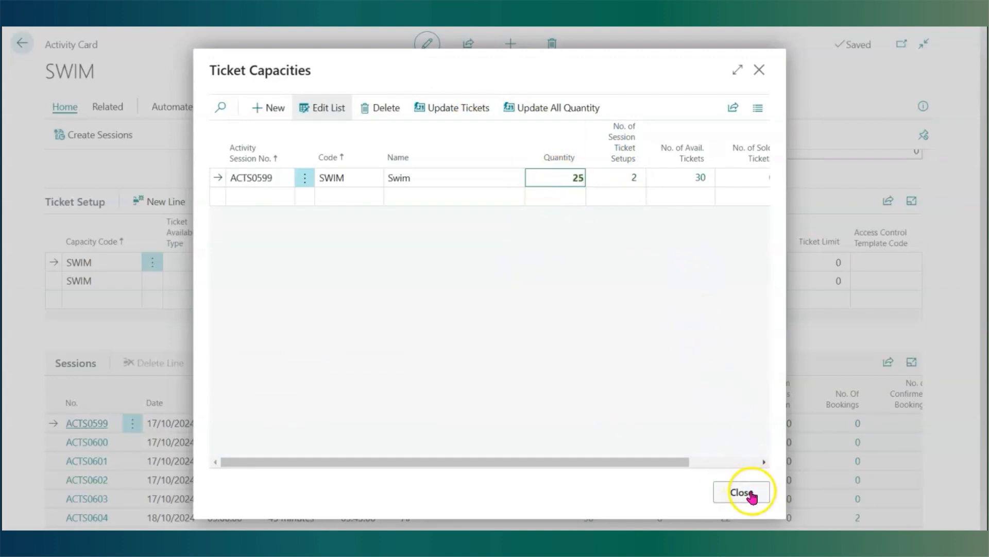
pyautogui.click(684, 358)
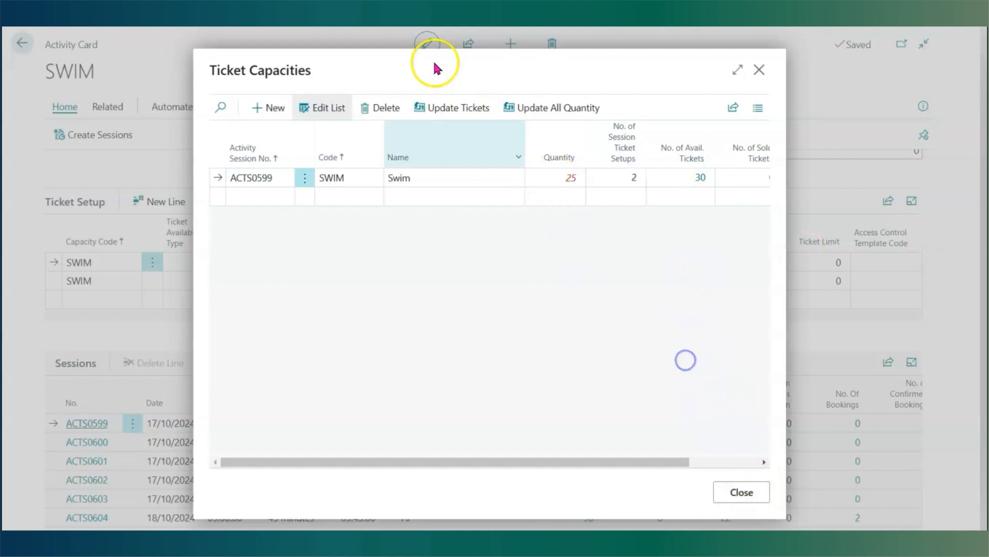
pyautogui.click(441, 108)
pyautogui.click(560, 316)
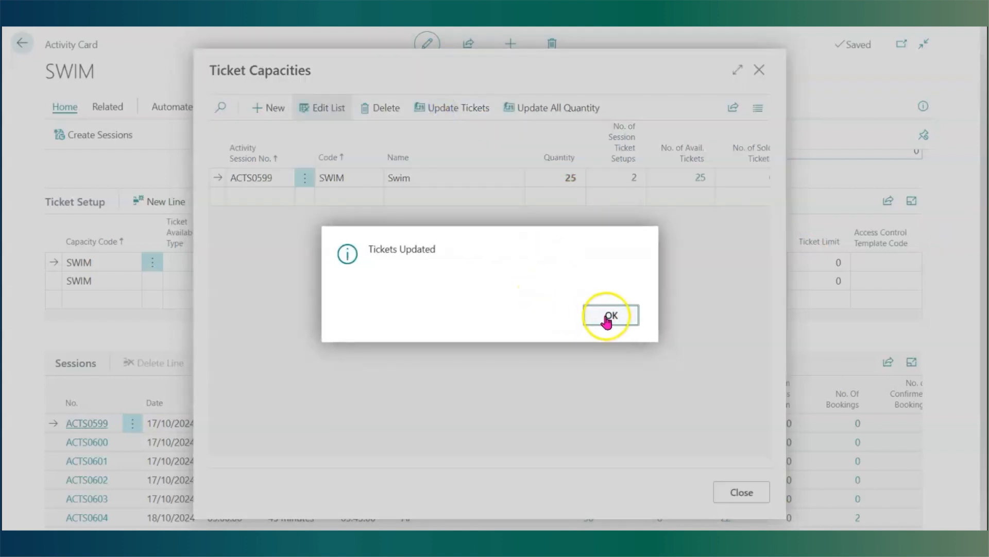
pyautogui.click(608, 315)
pyautogui.click(729, 490)
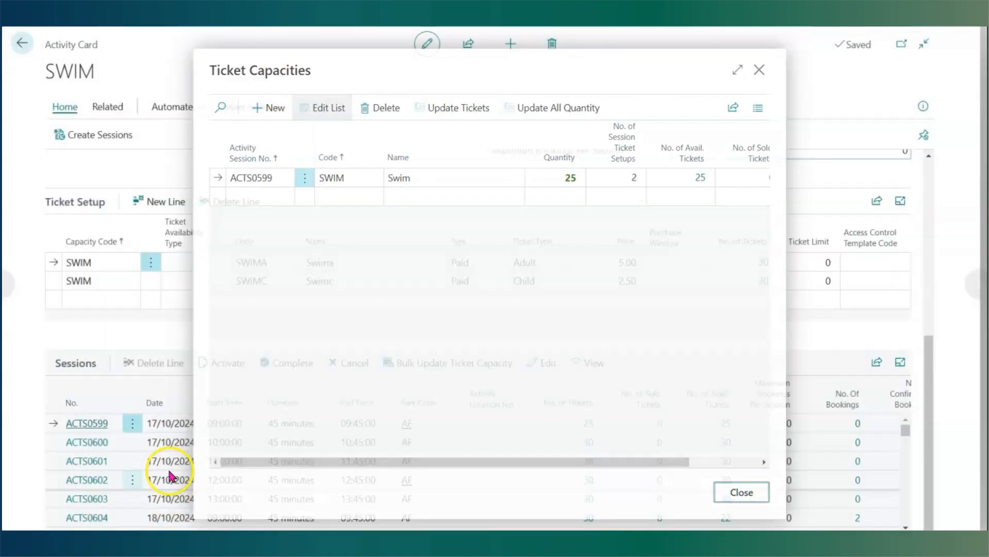
# - Select sessions ACTS0600 to ACTS0603 and bulk update all their ticket capacities to 35, then return to the role centre
pyautogui.click(133, 442)
pyautogui.click(105, 420)
pyautogui.click(74, 460)
pyautogui.click(74, 480)
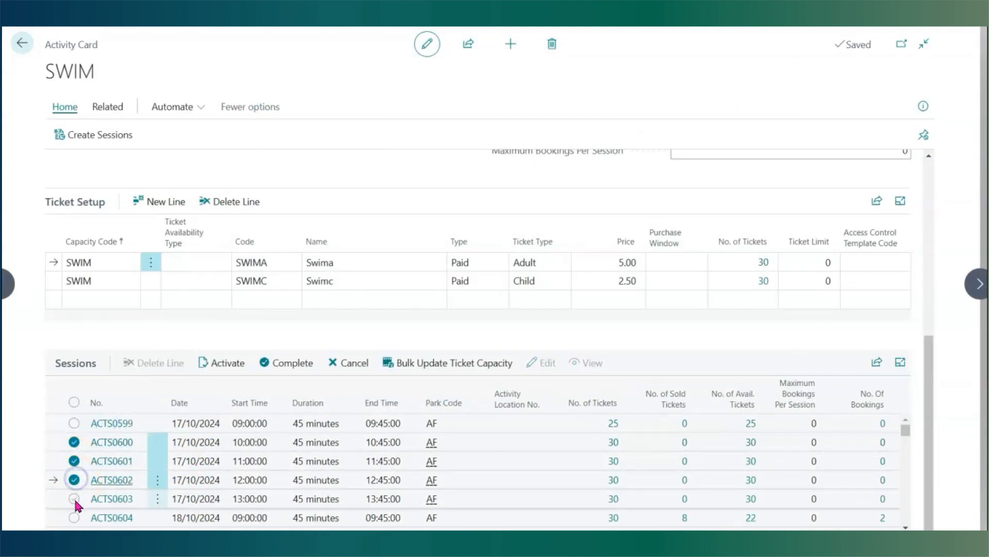
pyautogui.click(73, 498)
pyautogui.click(441, 371)
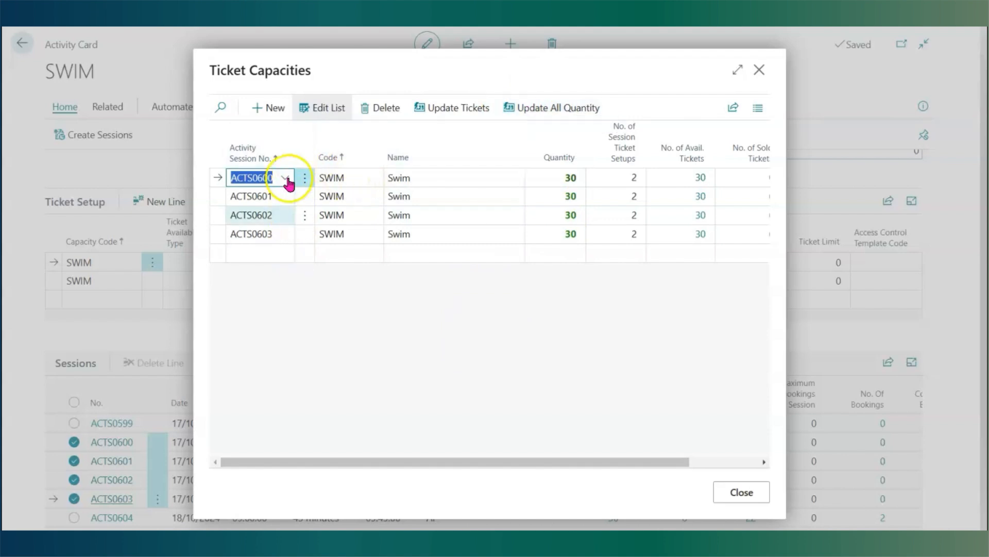
pyautogui.click(550, 110)
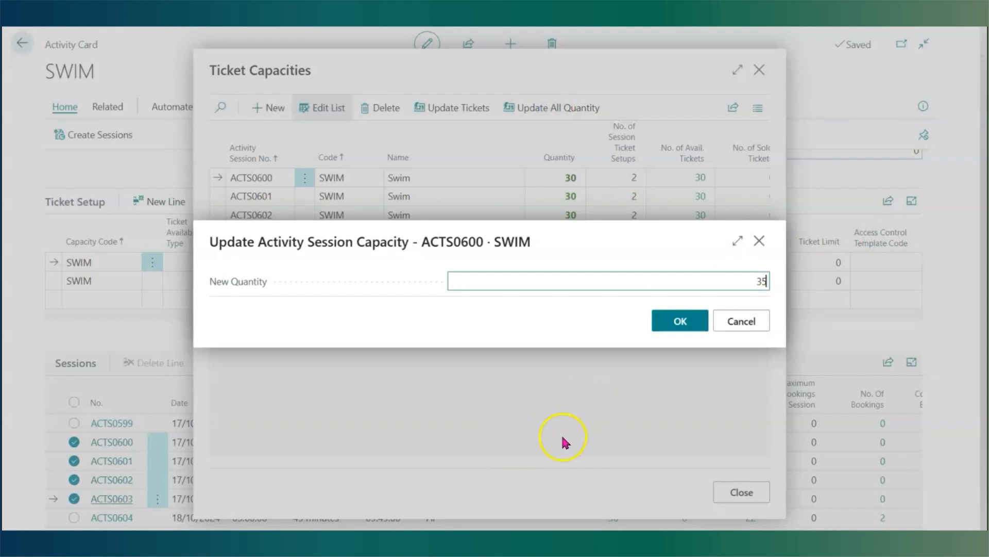
pyautogui.click(683, 322)
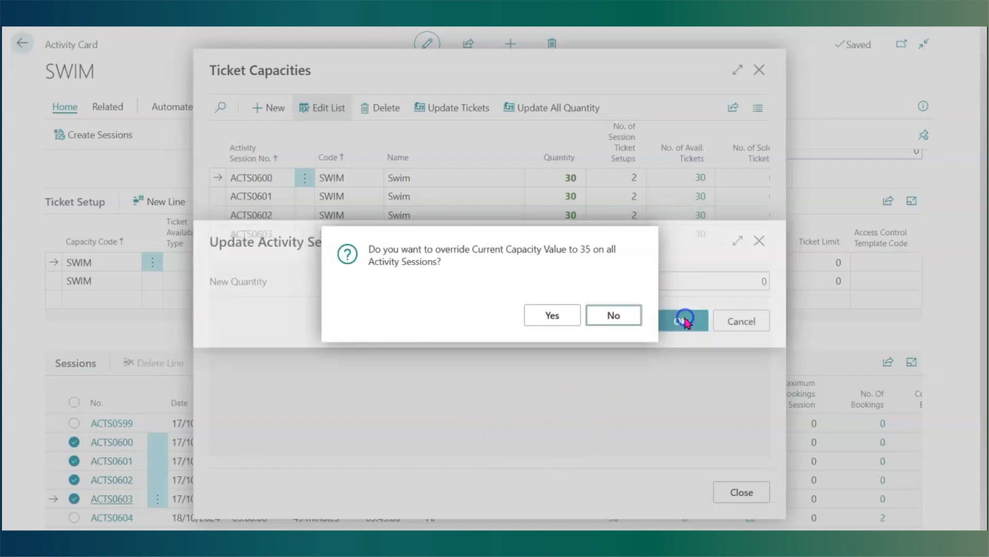
pyautogui.click(568, 315)
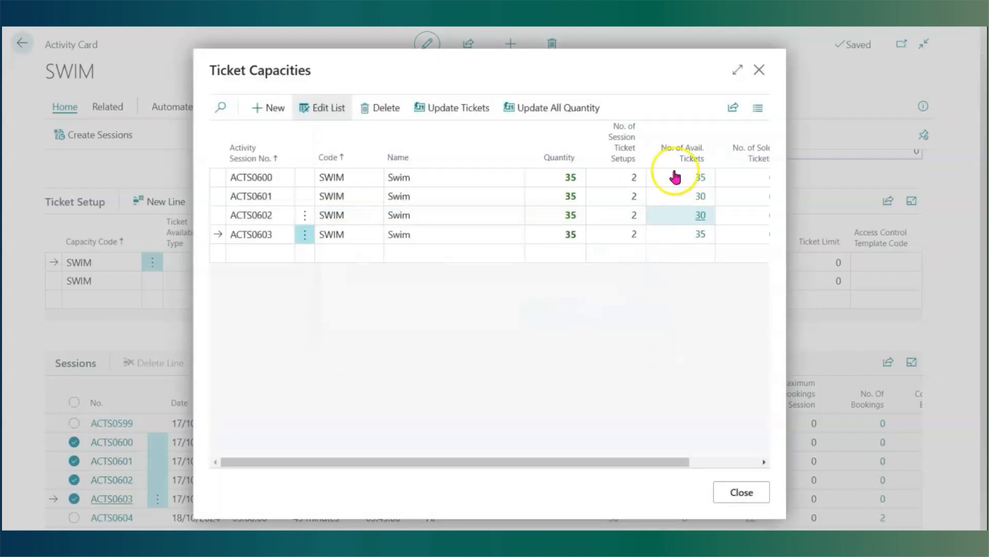
pyautogui.click(727, 494)
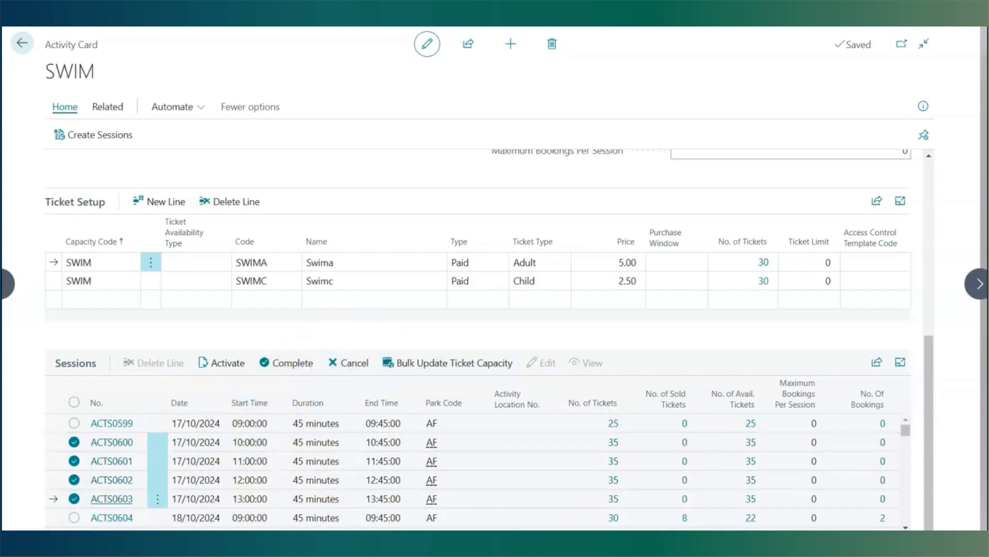
pyautogui.click(23, 45)
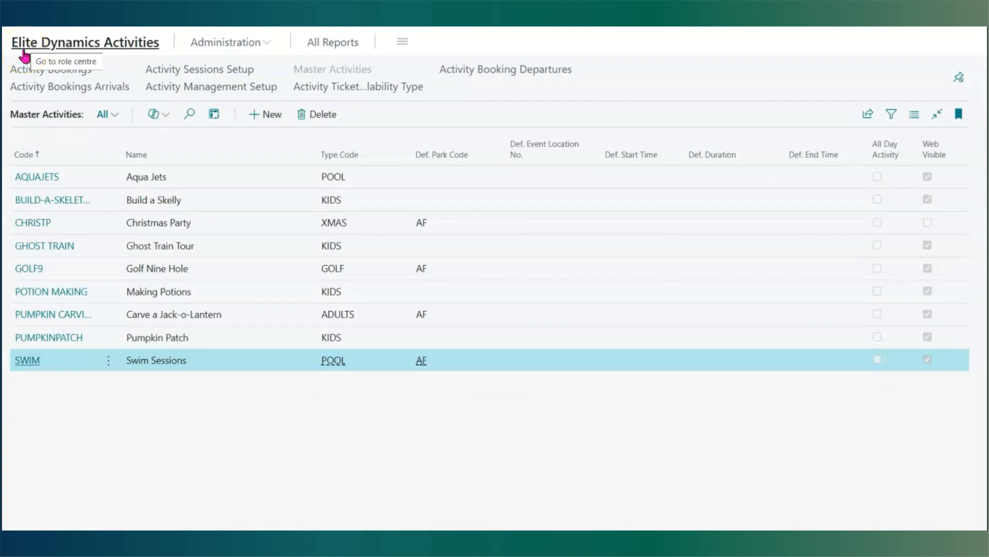
pyautogui.click(23, 49)
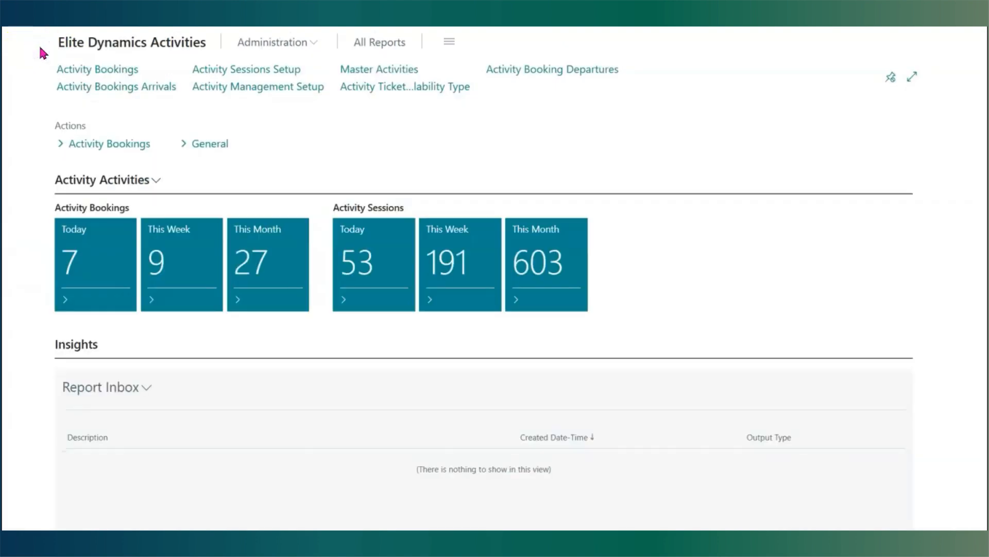